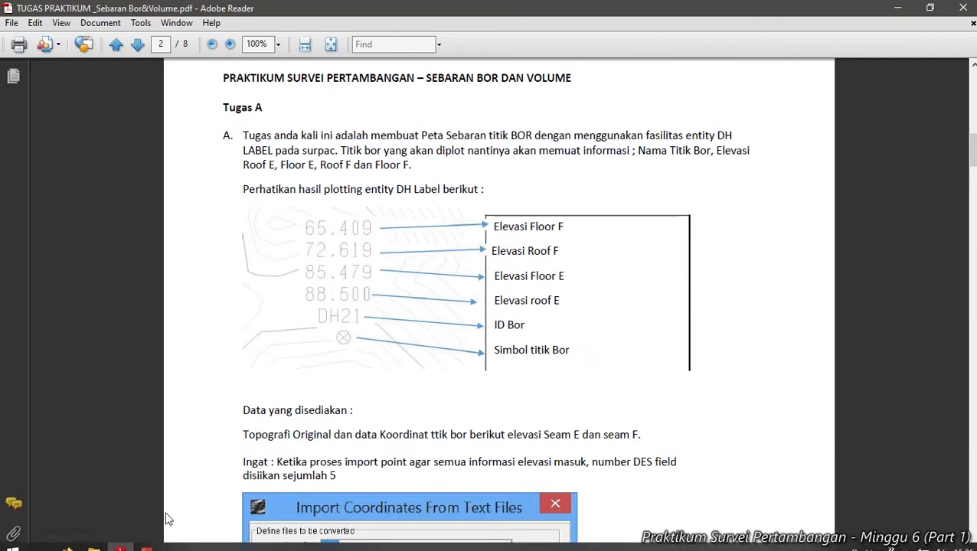
- Switch to Surpac and set the Modul 6 (2 minggu) folder as the work directory
{"action": "left_click", "coordinate": [146, 541]}
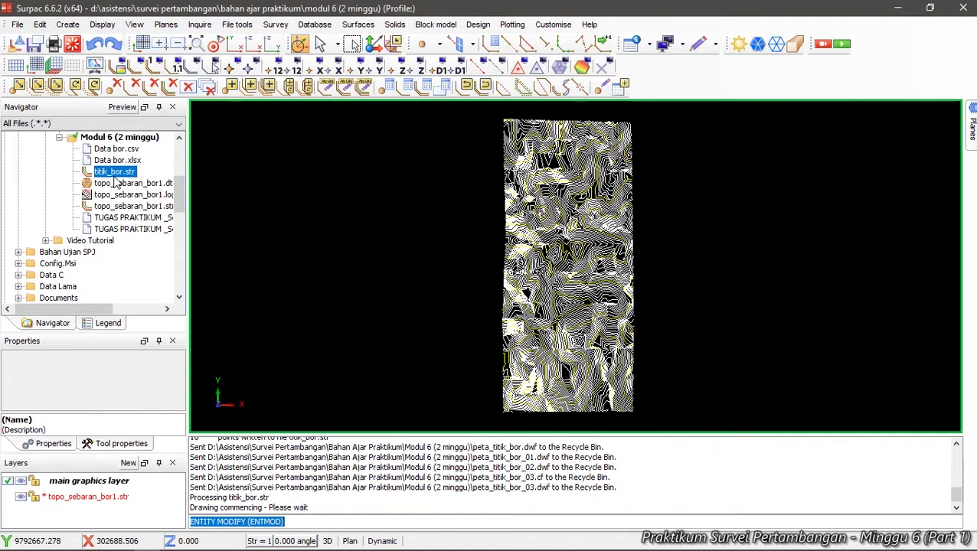
{"action": "right_click", "coordinate": [97, 137]}
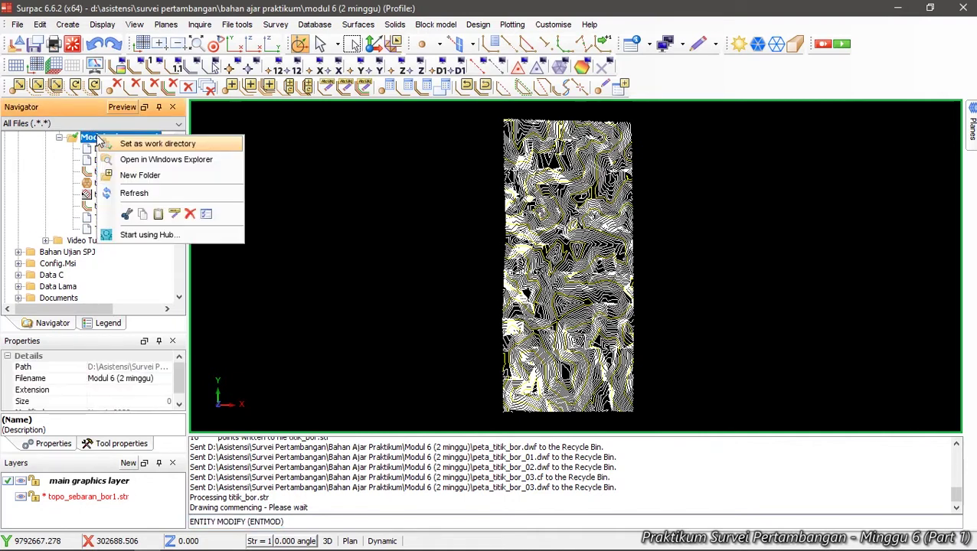
{"action": "left_click", "coordinate": [131, 146]}
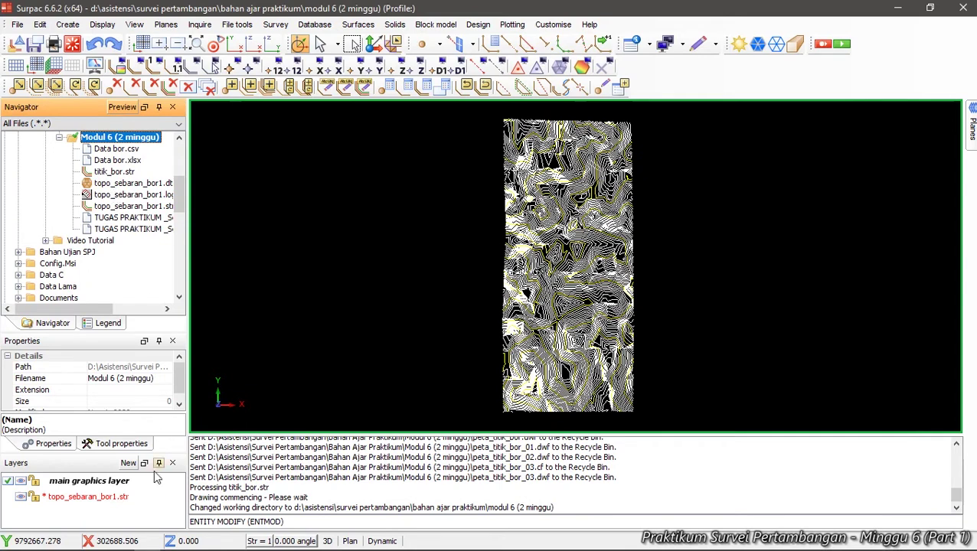
- Open Data bor.csv from the Modul 6 (2 minggu) folder to view its contents
{"action": "left_click", "coordinate": [115, 497]}
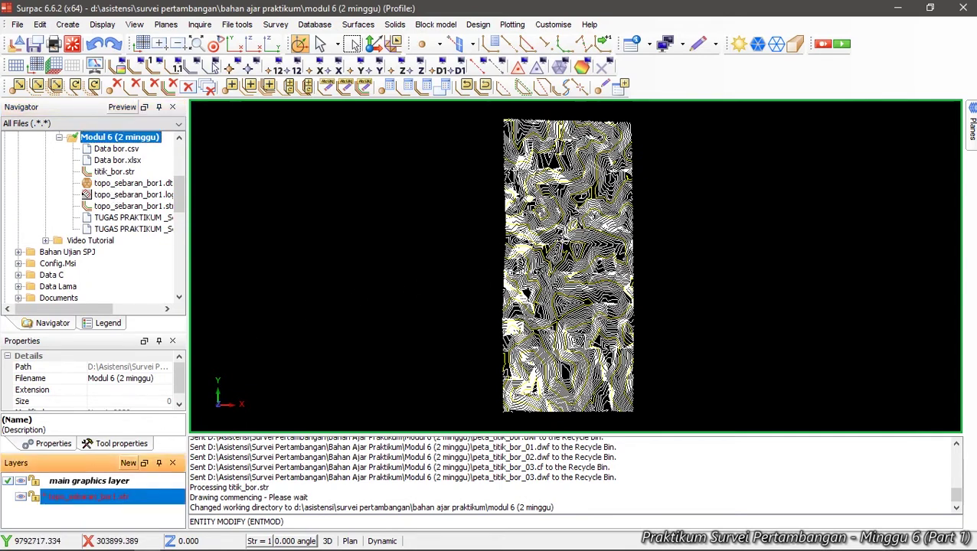
{"action": "scroll", "coordinate": [573, 254], "scroll_direction": "up", "scroll_amount": 1}
{"action": "scroll", "coordinate": [573, 254], "scroll_direction": "down", "scroll_amount": 1}
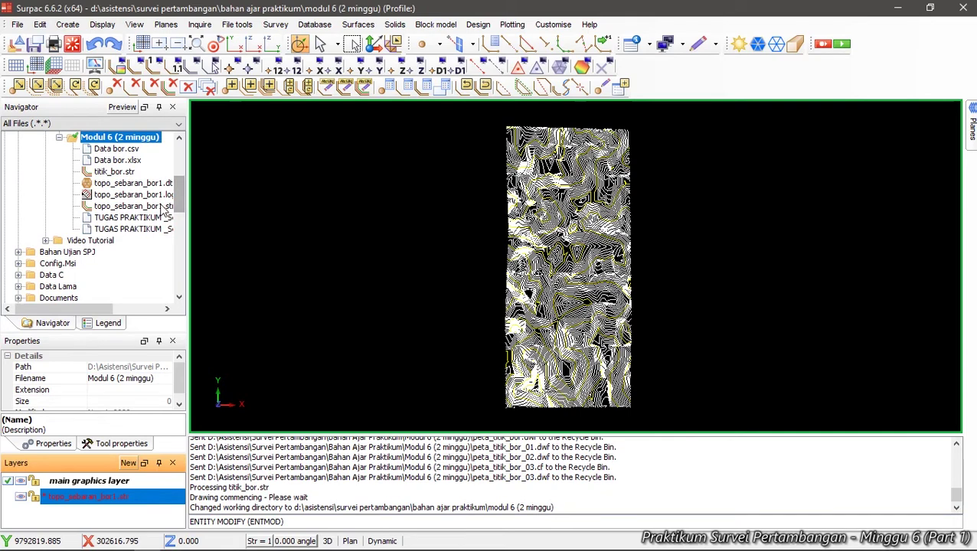
{"action": "left_click_drag", "start_coordinate": [122, 149], "coordinate": [383, 184]}
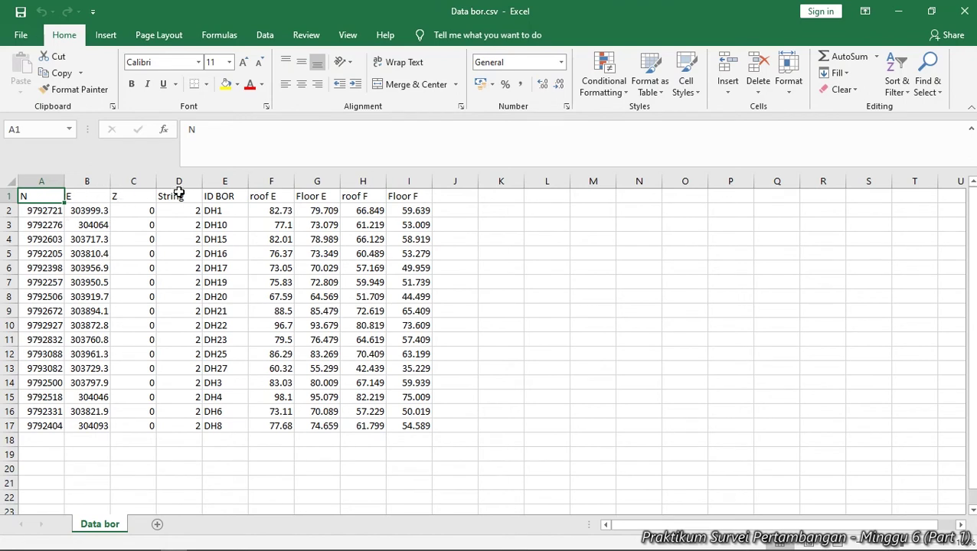
- Examine the Z and String columns of the drill hole data and their place beside the coordinate columns
{"action": "left_click_drag", "start_coordinate": [125, 212], "coordinate": [129, 427]}
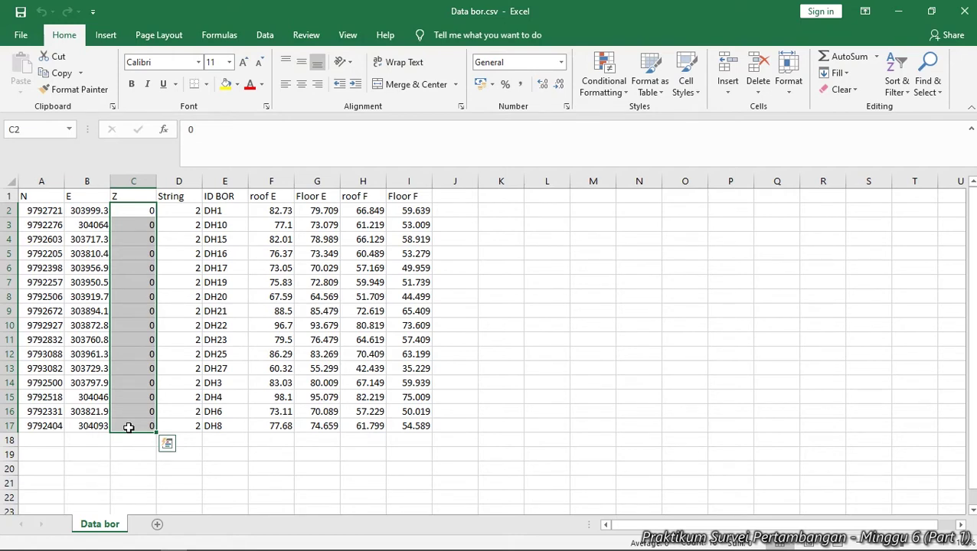
{"action": "left_click_drag", "start_coordinate": [135, 212], "coordinate": [130, 423]}
{"action": "left_click_drag", "start_coordinate": [135, 211], "coordinate": [130, 426]}
{"action": "left_click", "coordinate": [179, 182]}
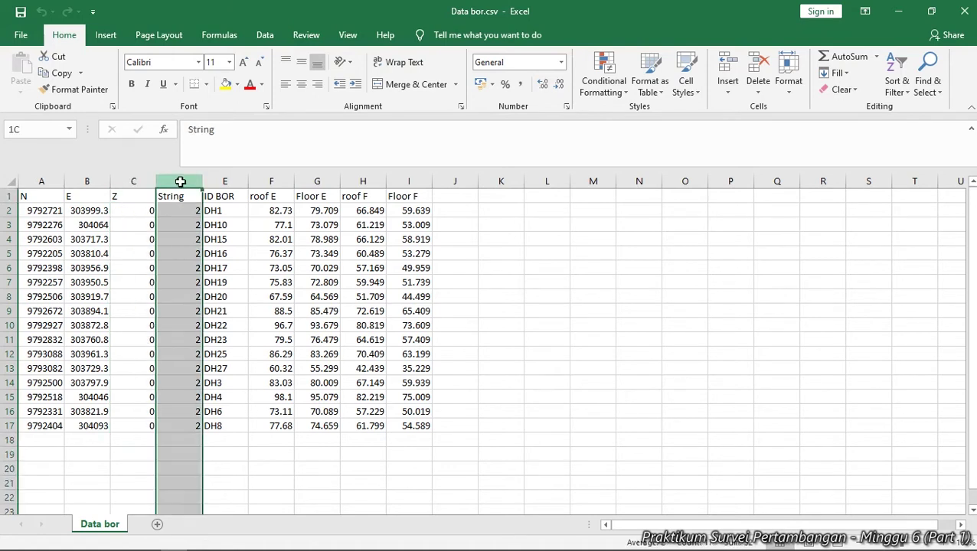
{"action": "left_click", "coordinate": [179, 212]}
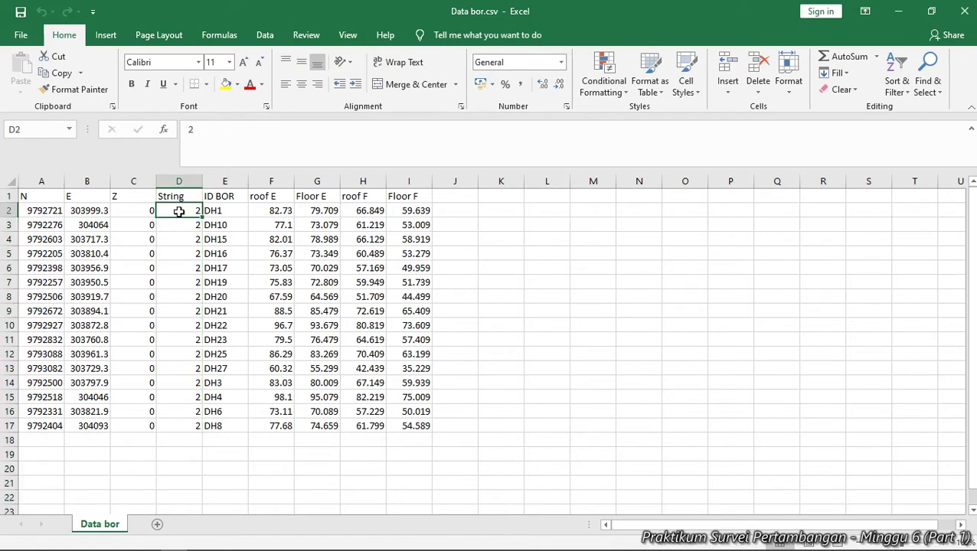
{"action": "left_click_drag", "start_coordinate": [178, 212], "coordinate": [177, 423]}
{"action": "left_click", "coordinate": [113, 196]}
{"action": "left_click", "coordinate": [40, 197]}
{"action": "left_click", "coordinate": [119, 196]}
{"action": "left_click", "coordinate": [170, 197]}
{"action": "left_click_drag", "start_coordinate": [172, 196], "coordinate": [187, 425]}
{"action": "left_click", "coordinate": [192, 196]}
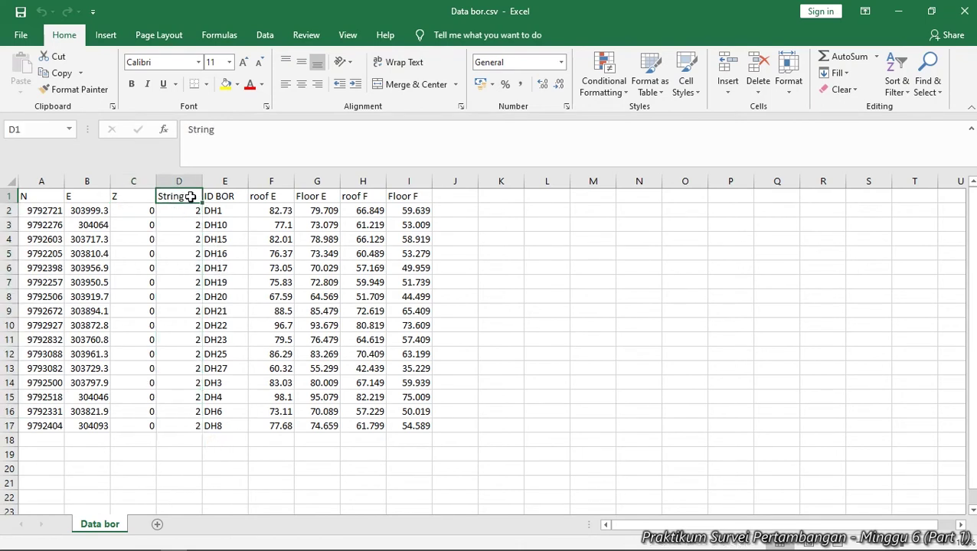
- Examine the ID BOR, roof E, Floor E, roof F and Floor F description columns and the overall column order
{"action": "left_click_drag", "start_coordinate": [445, 191], "coordinate": [458, 427]}
{"action": "left_click", "coordinate": [506, 350]}
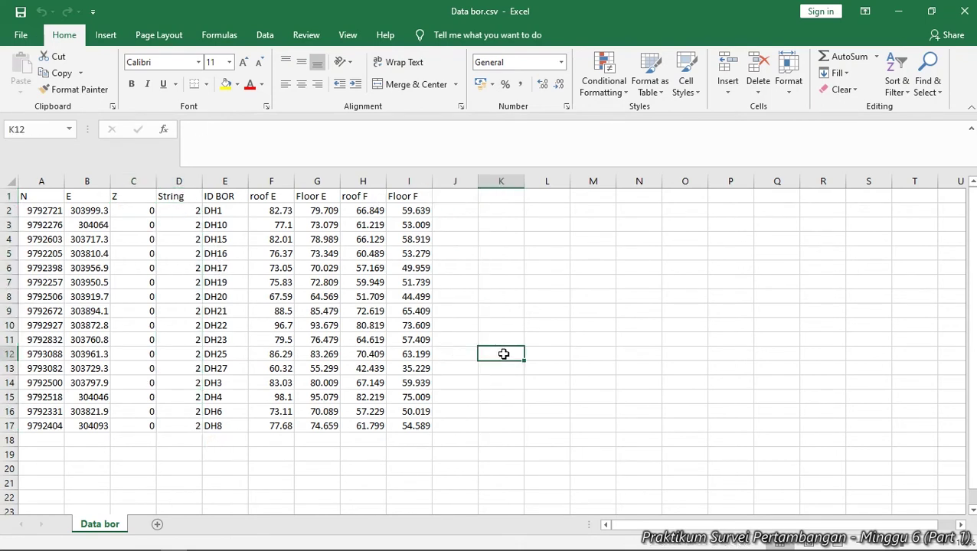
{"action": "left_click_drag", "start_coordinate": [223, 197], "coordinate": [414, 426]}
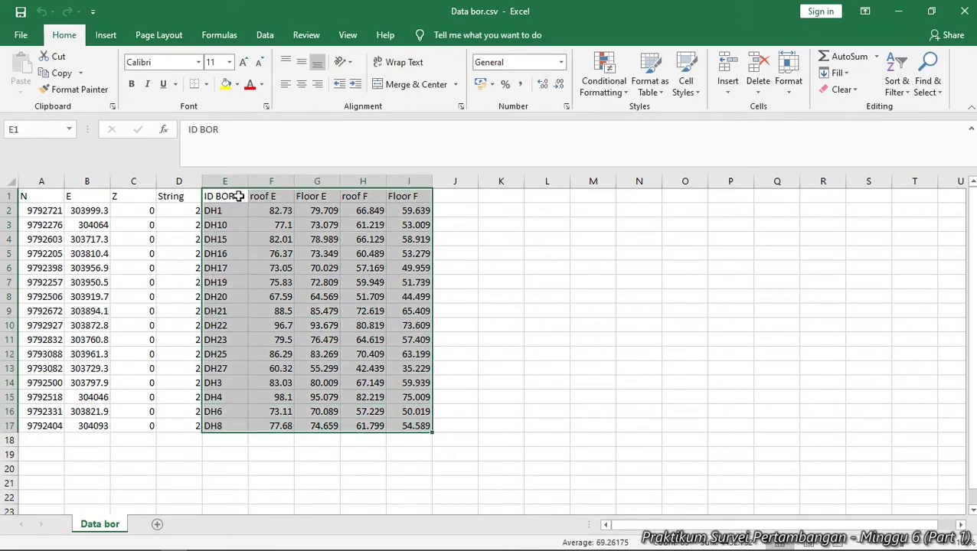
{"action": "left_click", "coordinate": [288, 228]}
{"action": "left_click_drag", "start_coordinate": [237, 196], "coordinate": [427, 430]}
{"action": "left_click", "coordinate": [425, 440]}
{"action": "left_click", "coordinate": [37, 210]}
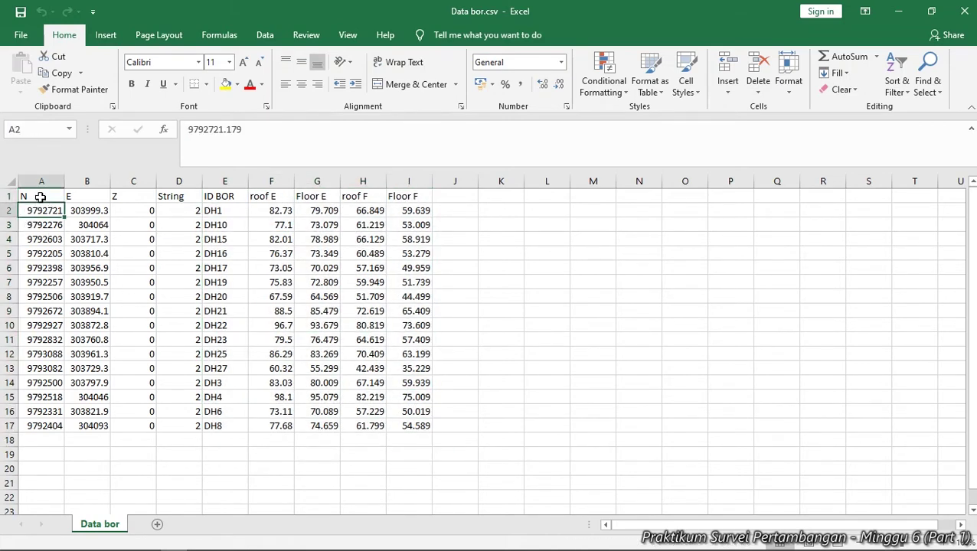
{"action": "left_click", "coordinate": [45, 196]}
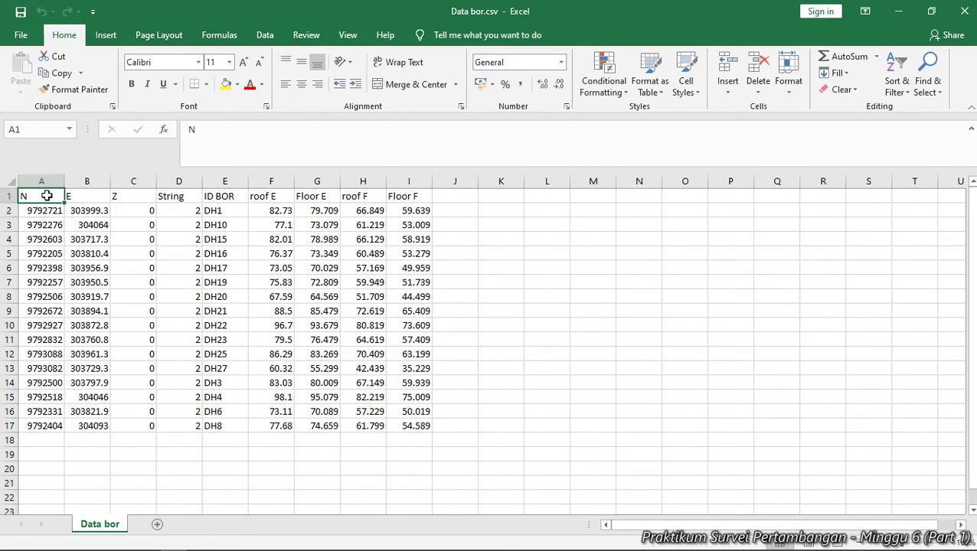
{"action": "left_click", "coordinate": [72, 196]}
{"action": "left_click", "coordinate": [134, 196]}
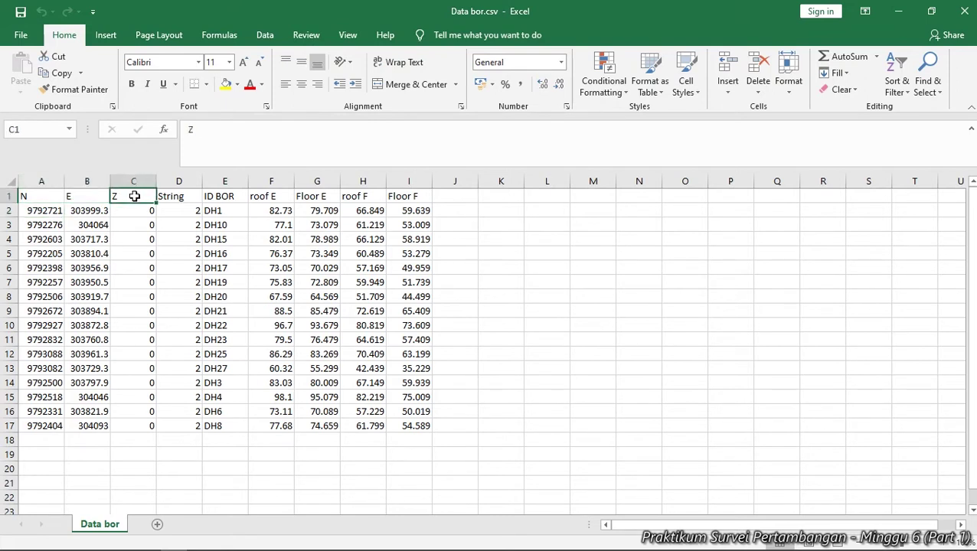
{"action": "left_click", "coordinate": [176, 196]}
{"action": "left_click_drag", "start_coordinate": [209, 196], "coordinate": [394, 428]}
{"action": "left_click_drag", "start_coordinate": [225, 198], "coordinate": [410, 424]}
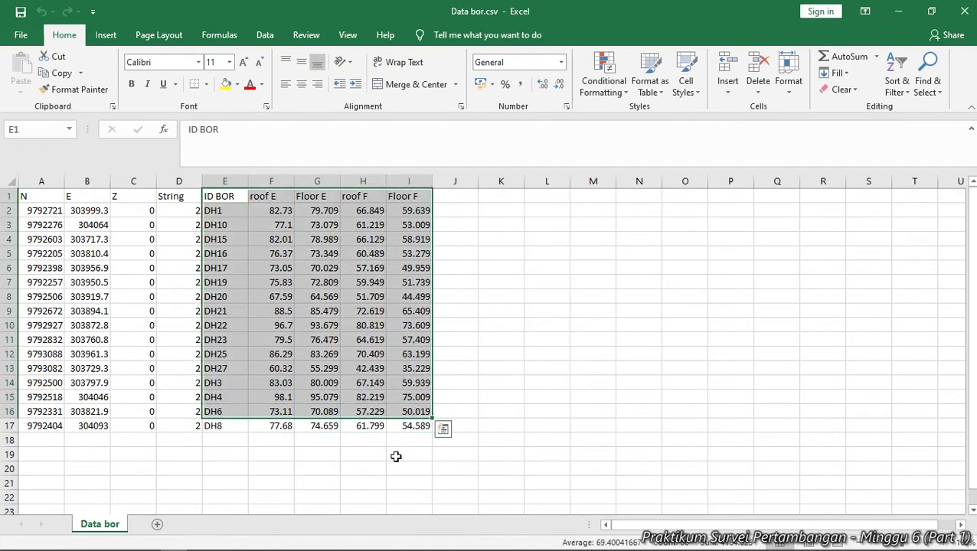
{"action": "left_click", "coordinate": [573, 334]}
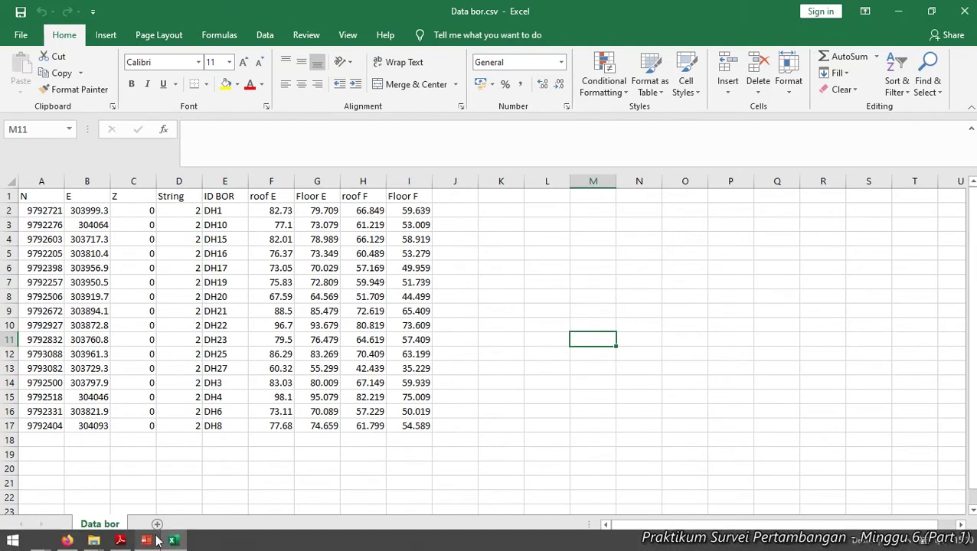
{"action": "left_click", "coordinate": [499, 273]}
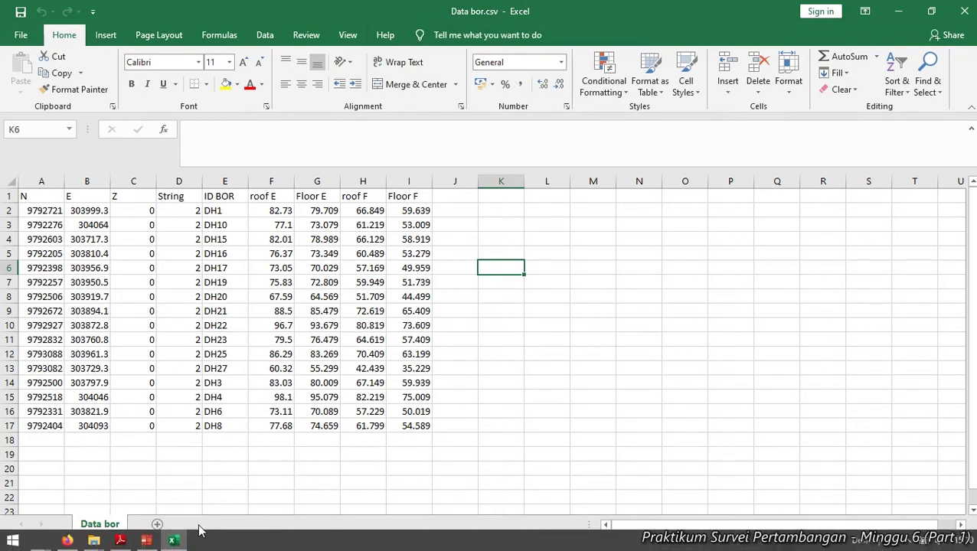
- Switch to Surpac and start a string data import from many files, with Data bor.csv as the source
{"action": "left_click", "coordinate": [148, 536]}
{"action": "left_click", "coordinate": [23, 23]}
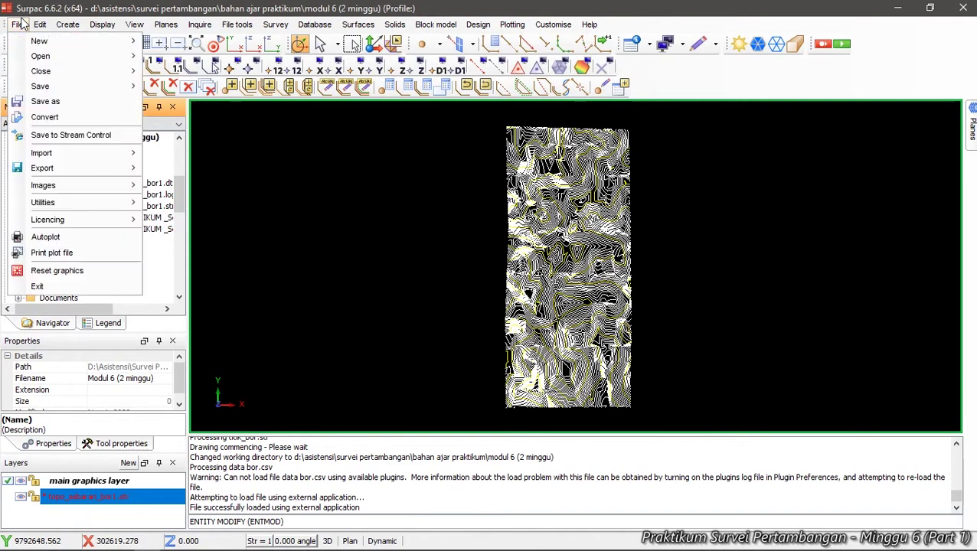
{"action": "mouse_move", "coordinate": [83, 170]}
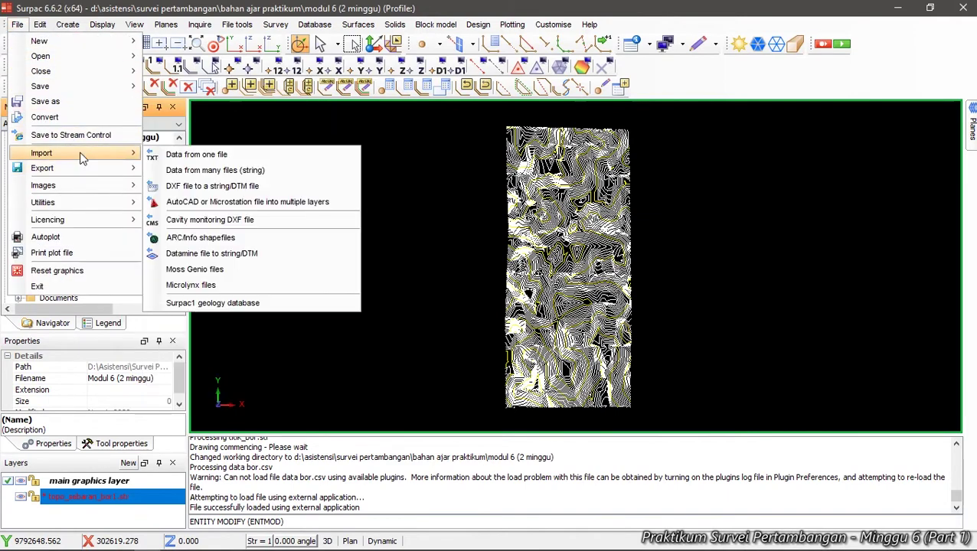
{"action": "left_click", "coordinate": [215, 170]}
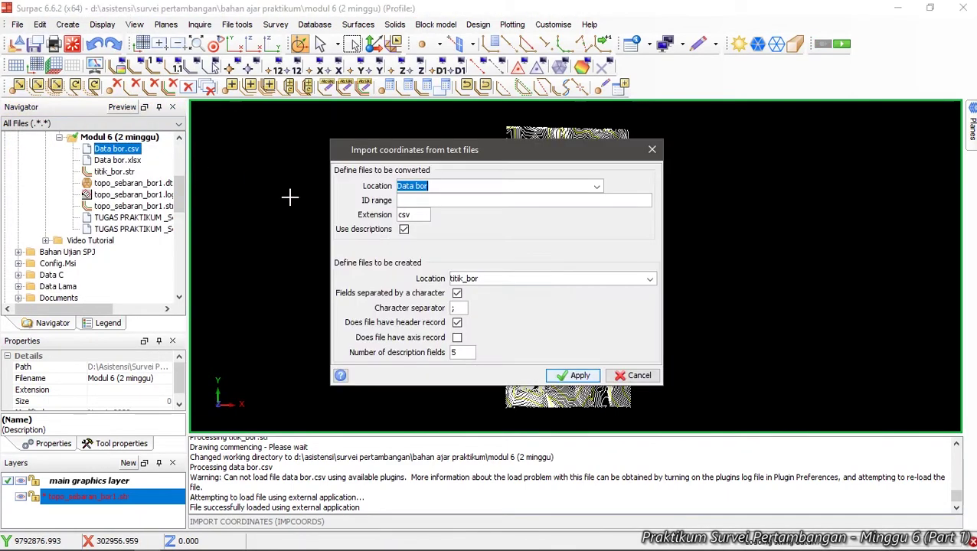
{"action": "left_click_drag", "start_coordinate": [482, 150], "coordinate": [464, 137]}
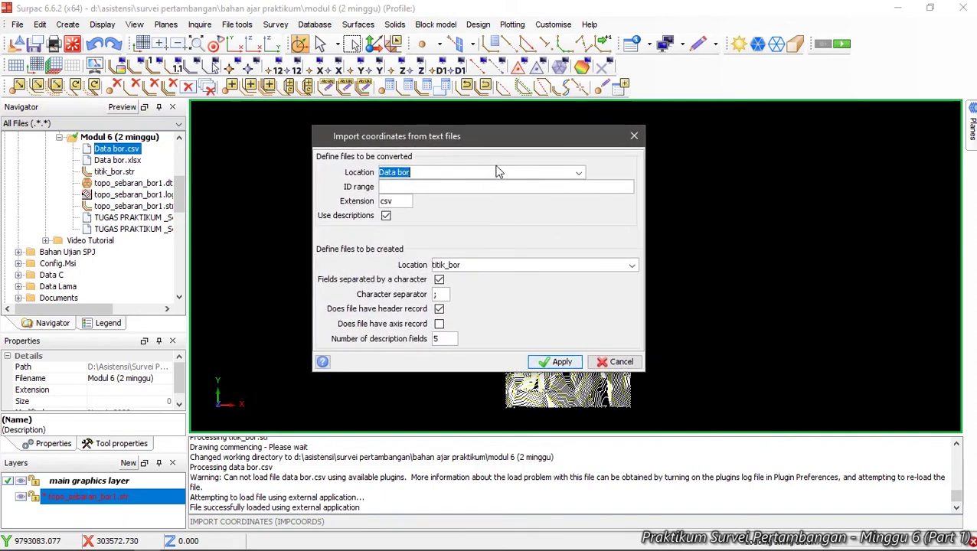
{"action": "left_click", "coordinate": [577, 172]}
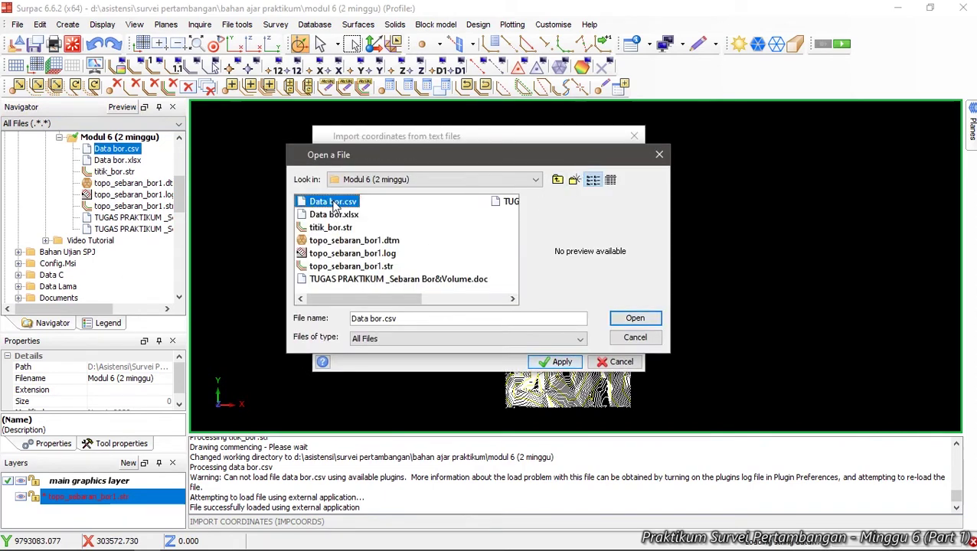
{"action": "left_click", "coordinate": [649, 320]}
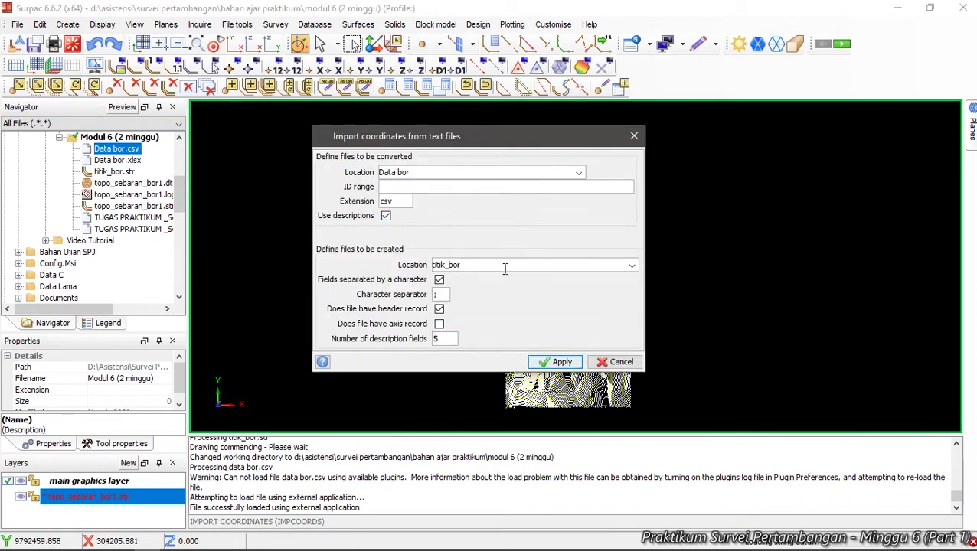
- Output the import to titik_bor.str and apply semicolon-separated fields, a header record and 5 description fields
{"action": "left_click", "coordinate": [631, 265]}
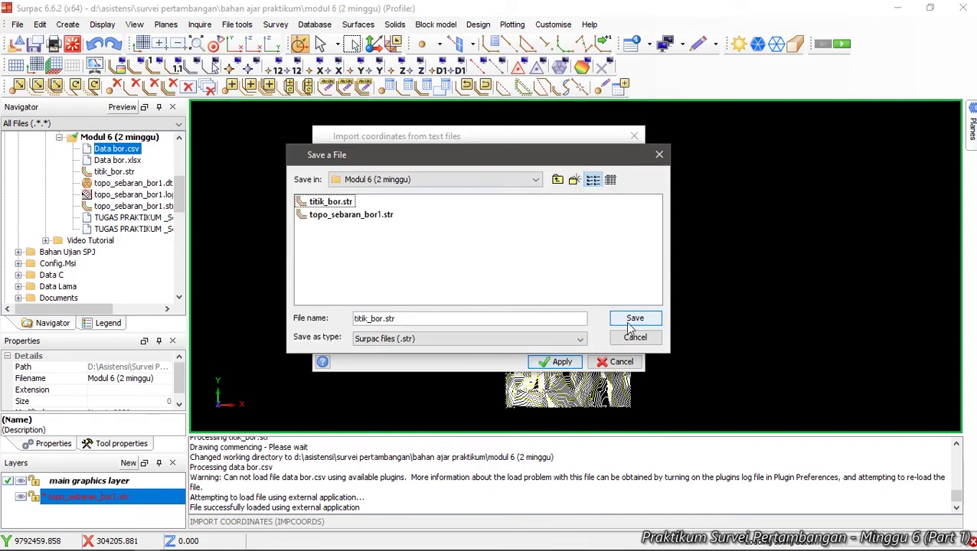
{"action": "left_click", "coordinate": [632, 320]}
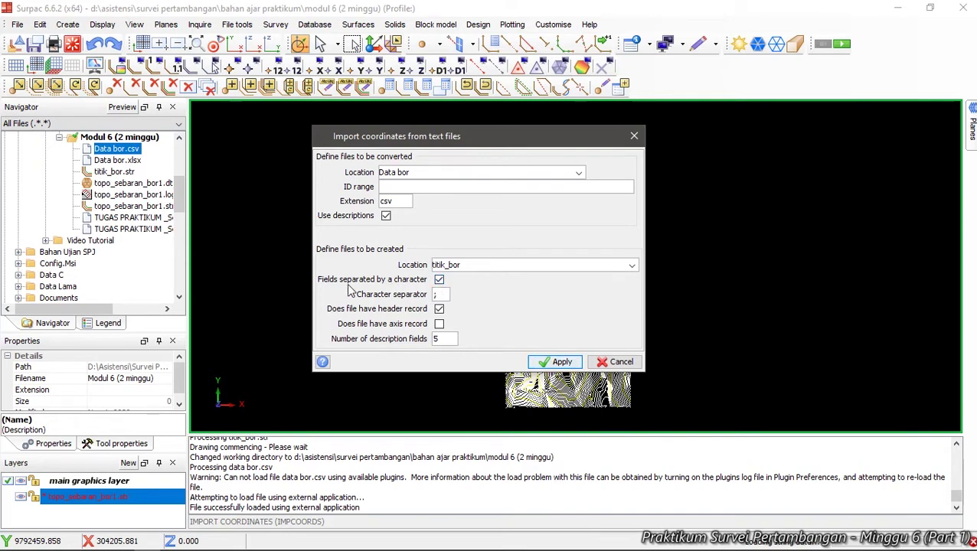
{"action": "double_click", "coordinate": [444, 294]}
{"action": "left_click", "coordinate": [444, 294]}
{"action": "left_click_drag", "start_coordinate": [477, 143], "coordinate": [486, 151]}
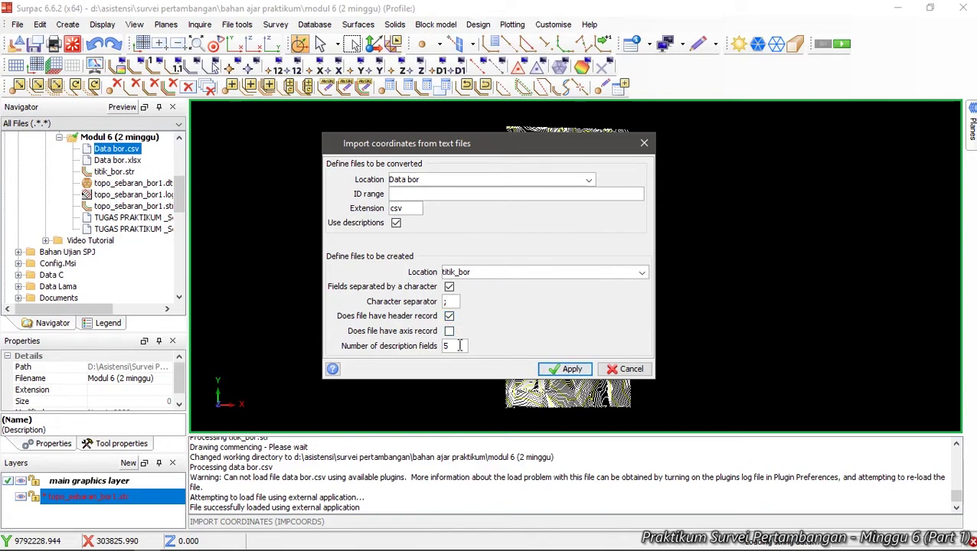
{"action": "left_click", "coordinate": [564, 369]}
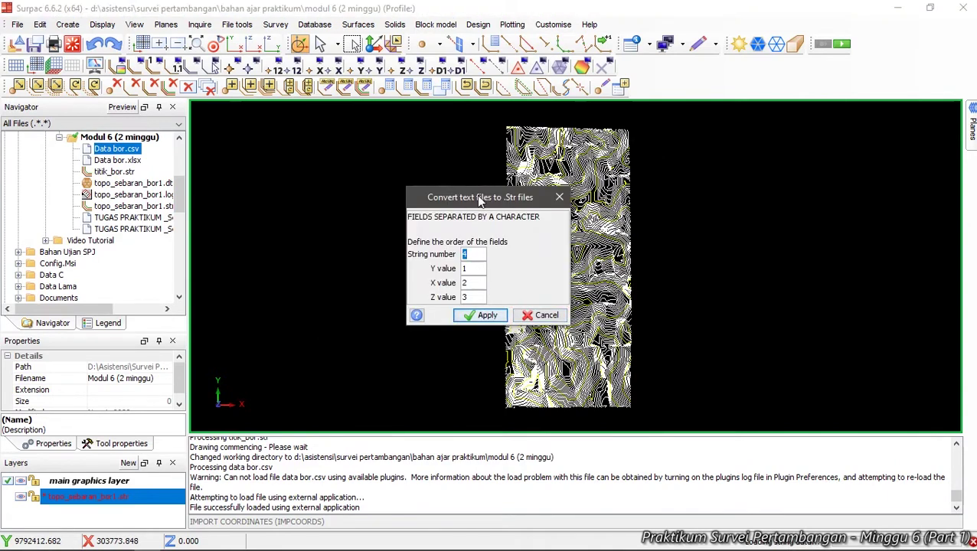
- Apply the field order with string number 4, Y value 1, X value 2 and Z value 3
{"action": "left_click_drag", "start_coordinate": [478, 199], "coordinate": [454, 197]}
{"action": "left_click", "coordinate": [457, 267]}
{"action": "left_click", "coordinate": [457, 266]}
{"action": "left_click", "coordinate": [457, 282]}
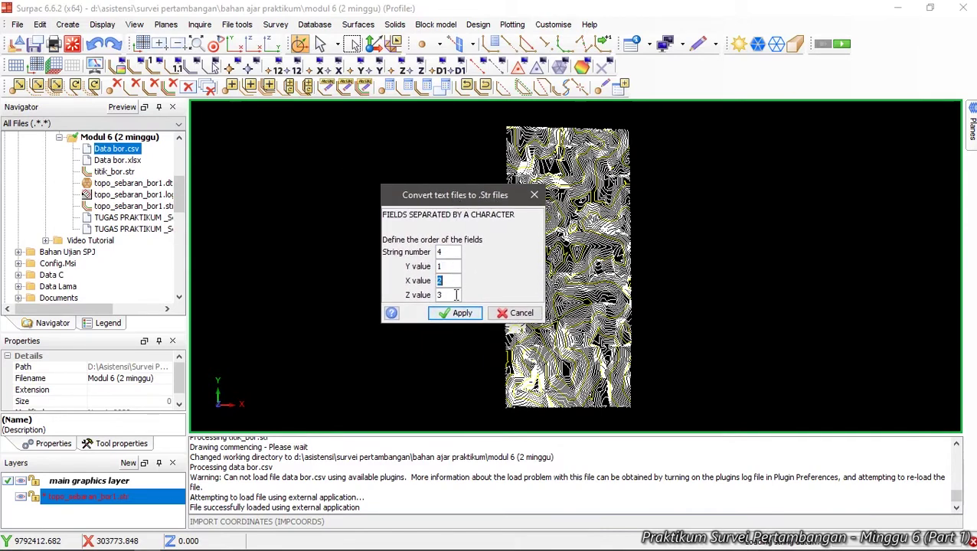
{"action": "left_click", "coordinate": [454, 252]}
{"action": "left_click", "coordinate": [462, 251]}
{"action": "left_click", "coordinate": [458, 313]}
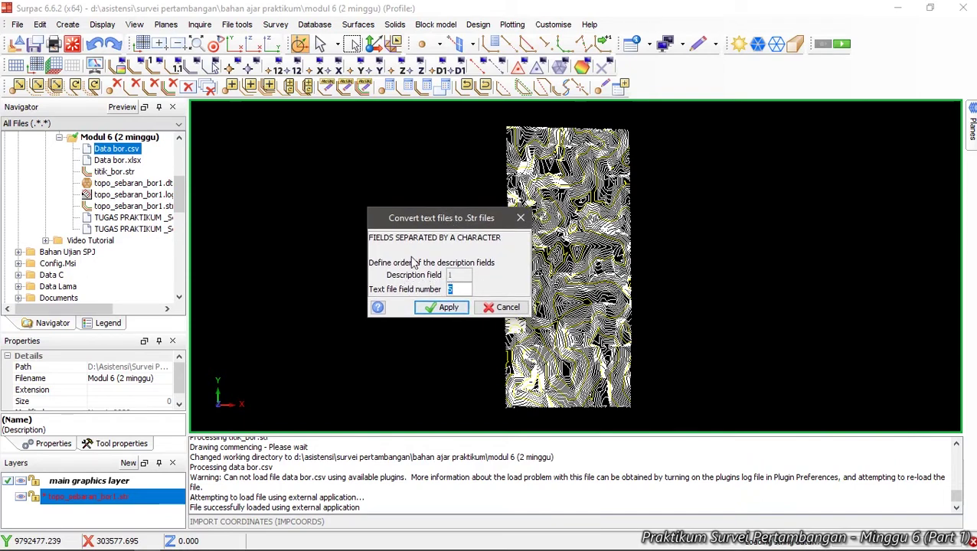
- Assign text file fields 5, 6, 7 and 8 to description fields 1–4, accept the fifth, and replace the existing titik_bor.str
{"action": "left_click", "coordinate": [449, 307]}
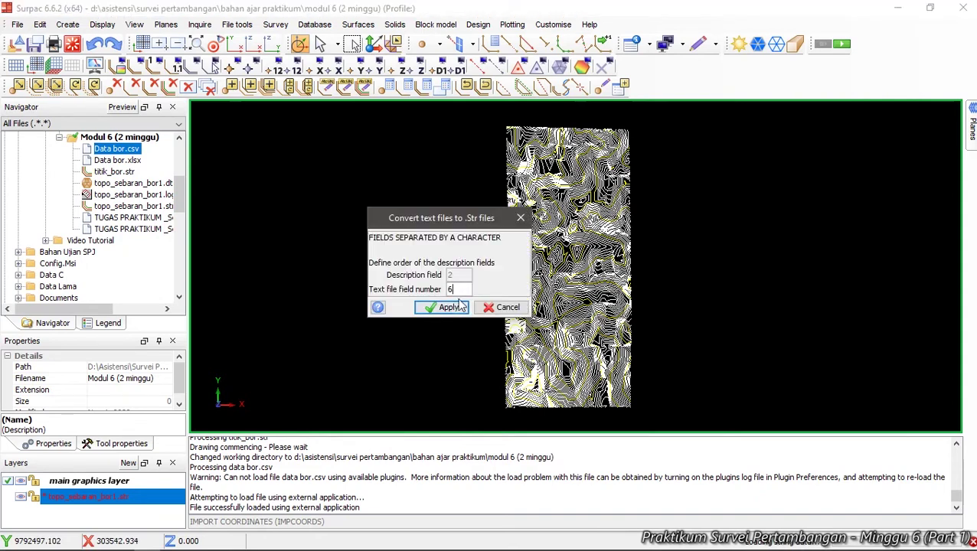
{"action": "left_click", "coordinate": [448, 307]}
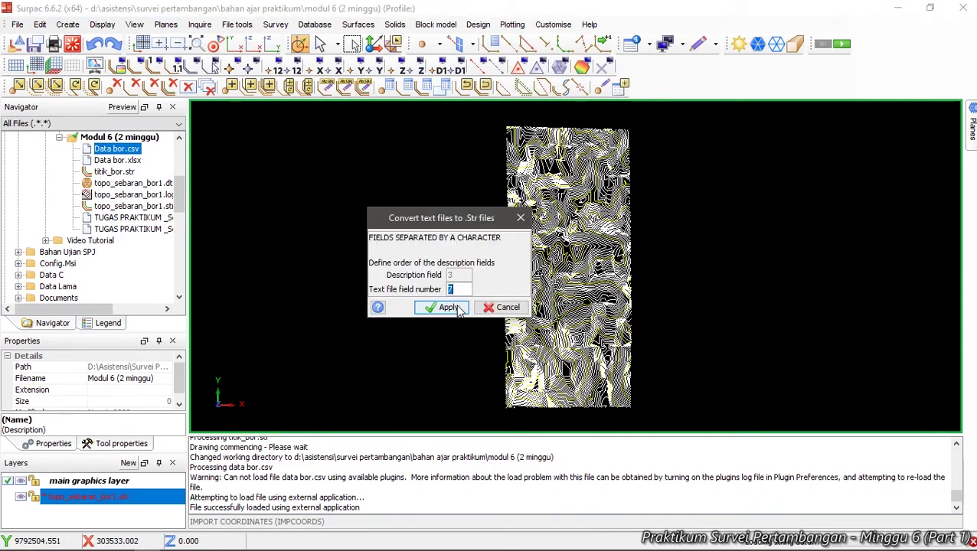
{"action": "left_click", "coordinate": [449, 307]}
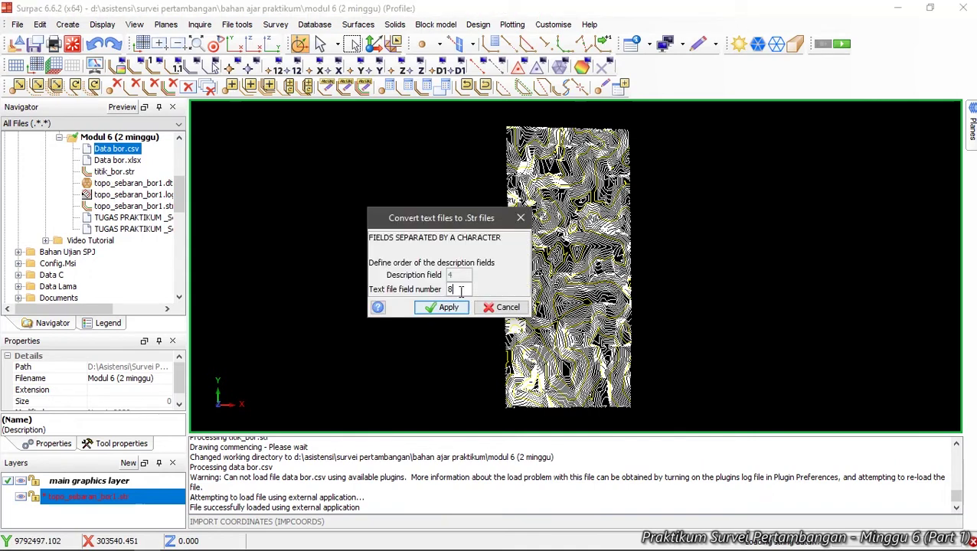
{"action": "left_click", "coordinate": [449, 307]}
{"action": "left_click", "coordinate": [461, 307]}
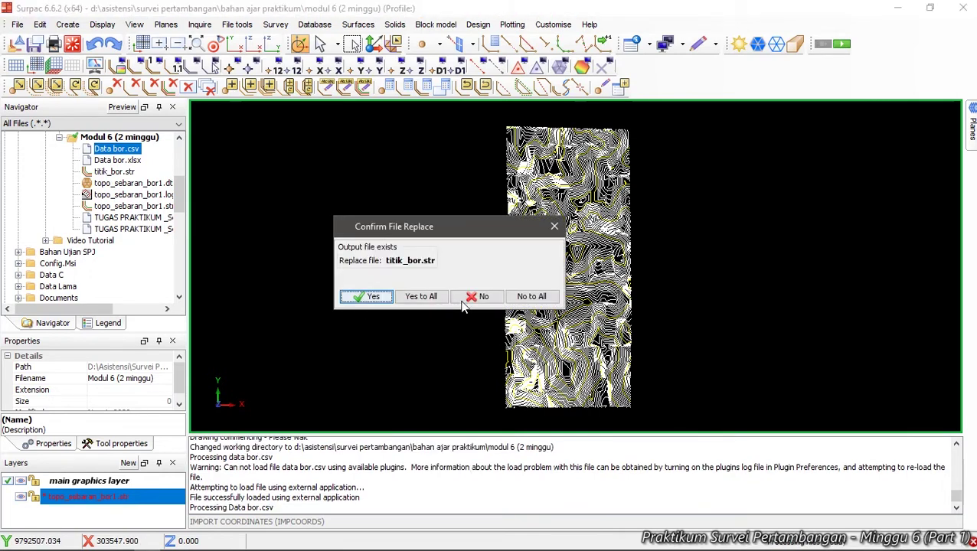
{"action": "left_click", "coordinate": [429, 299]}
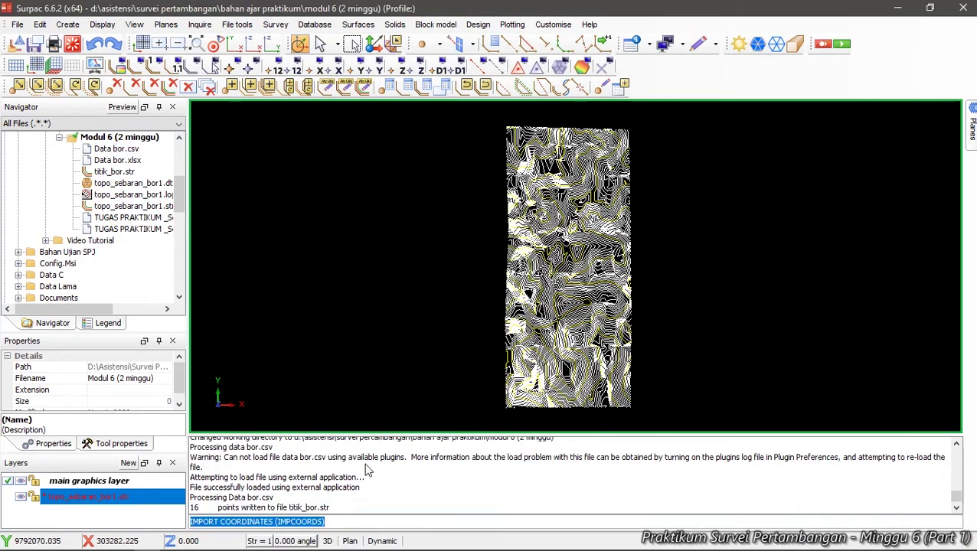
- Load titik_bor.str into the graphics view and hide the topo_sebaran_bor1.str layer
{"action": "left_click_drag", "start_coordinate": [290, 511], "coordinate": [191, 518]}
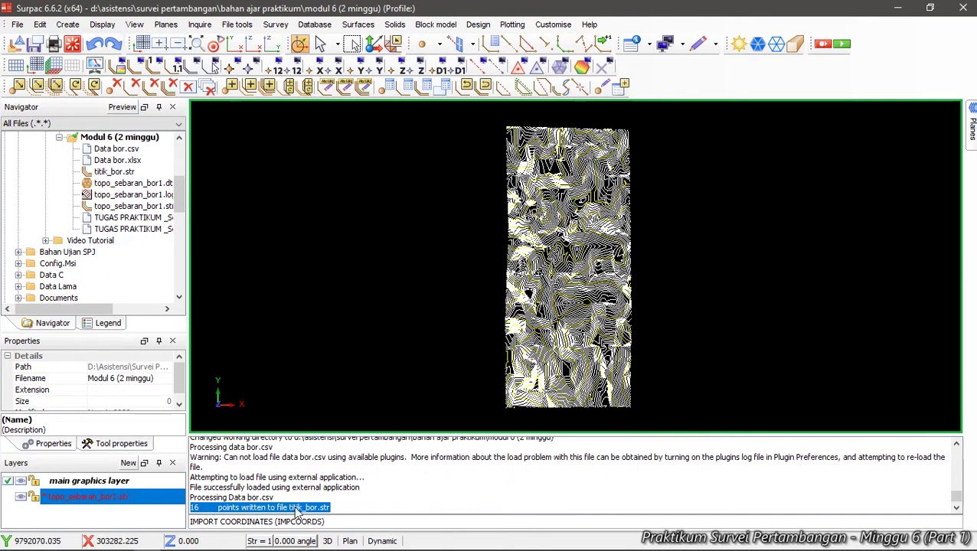
{"action": "left_click", "coordinate": [363, 509]}
{"action": "mouse_move", "coordinate": [115, 171]}
{"action": "left_mouse_down"}
{"action": "mouse_move", "coordinate": [528, 280]}
{"action": "mouse_move", "coordinate": [536, 269]}
{"action": "left_mouse_up"}
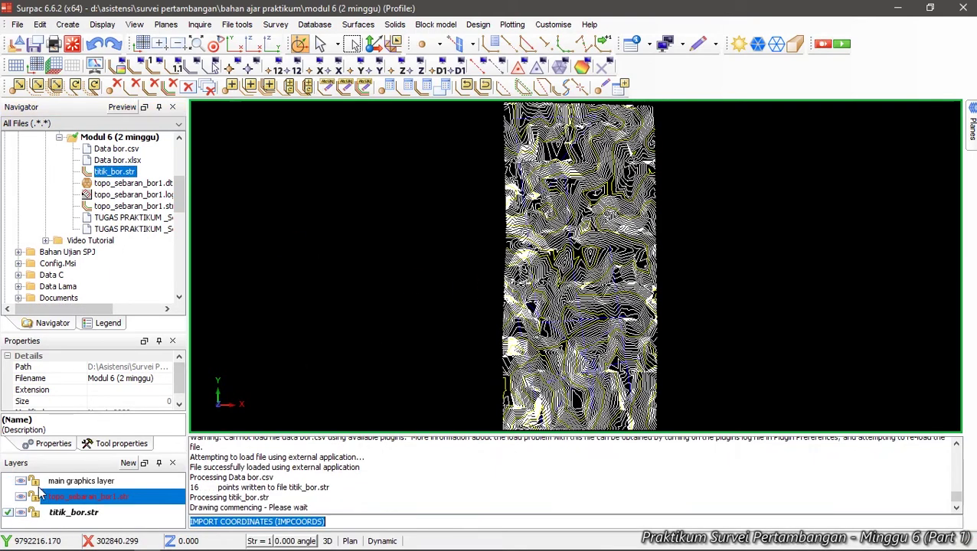
{"action": "left_click", "coordinate": [21, 497]}
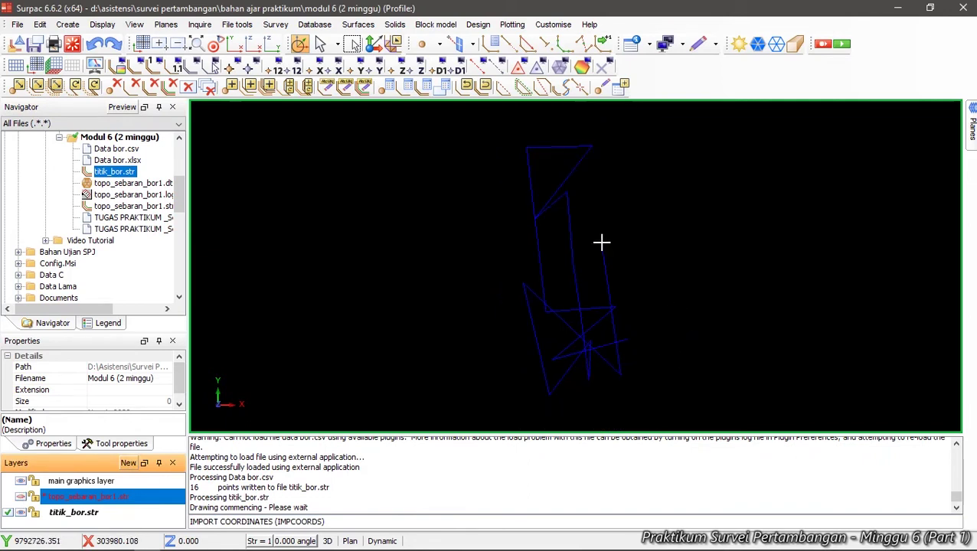
- Break all line segments joining the drill hole points and erase the temporary markers
{"action": "left_click", "coordinate": [580, 87]}
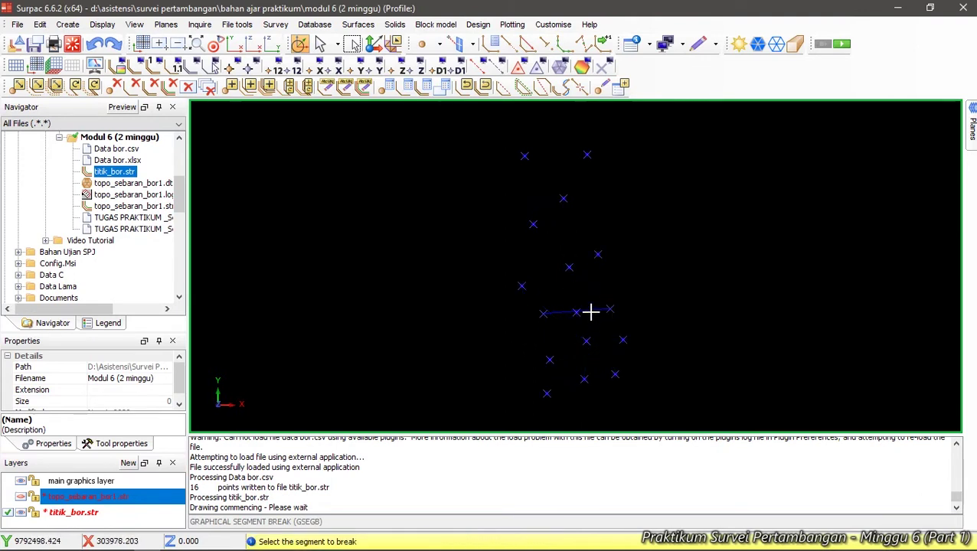
{"action": "left_click", "coordinate": [619, 86]}
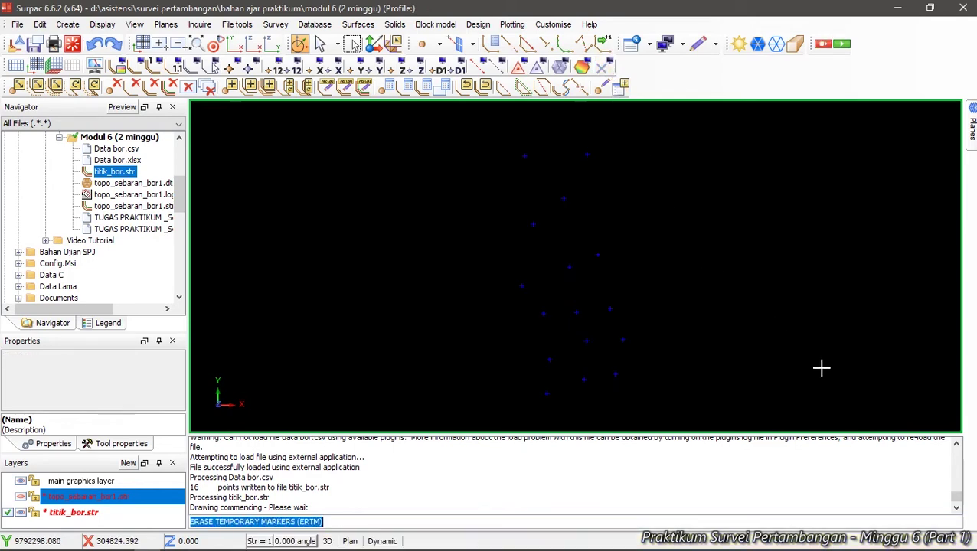
- Save the titik_bor.str layer, overwriting the existing file
{"action": "right_click", "coordinate": [98, 513]}
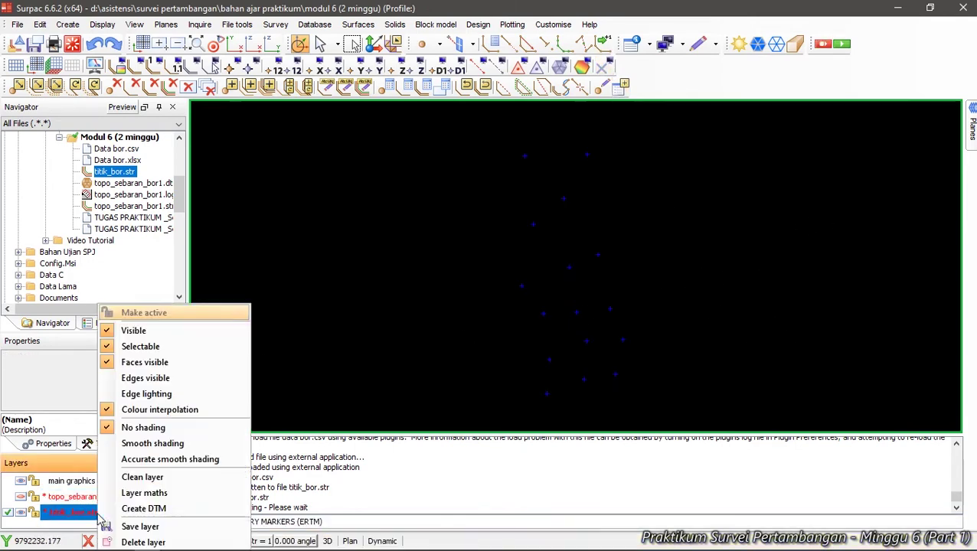
{"action": "left_click", "coordinate": [140, 527]}
{"action": "left_click", "coordinate": [524, 371]}
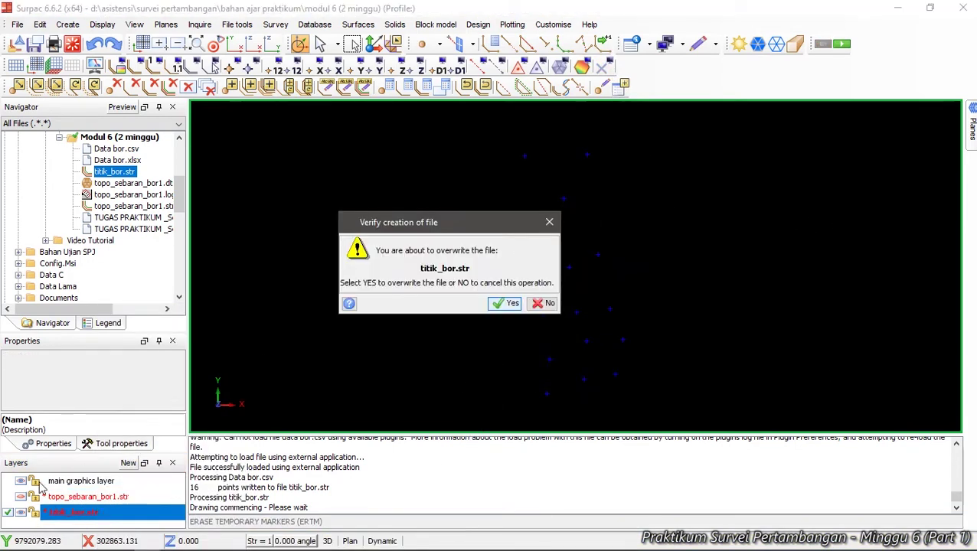
{"action": "left_click", "coordinate": [505, 303]}
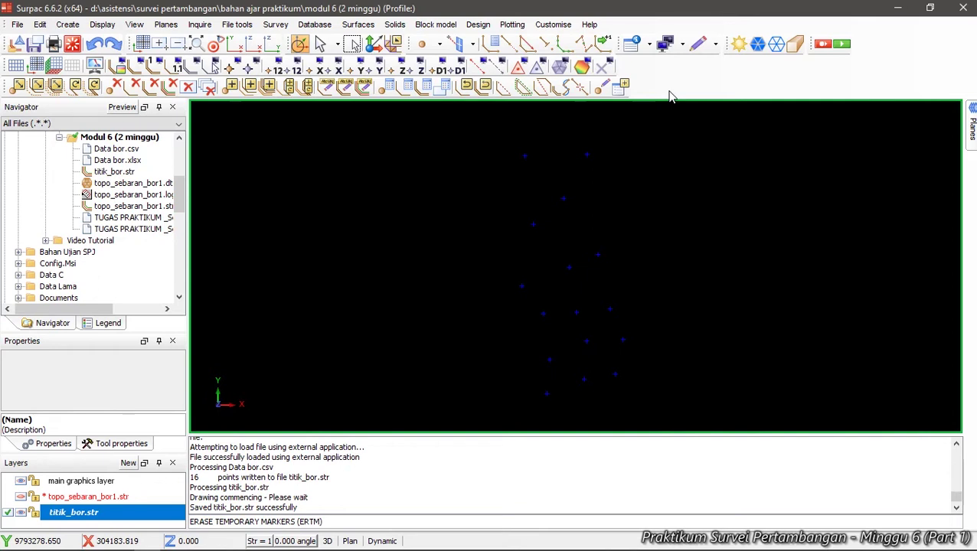
- Open the existing plotting entity DH LABEL for editing
{"action": "left_click", "coordinate": [512, 24]}
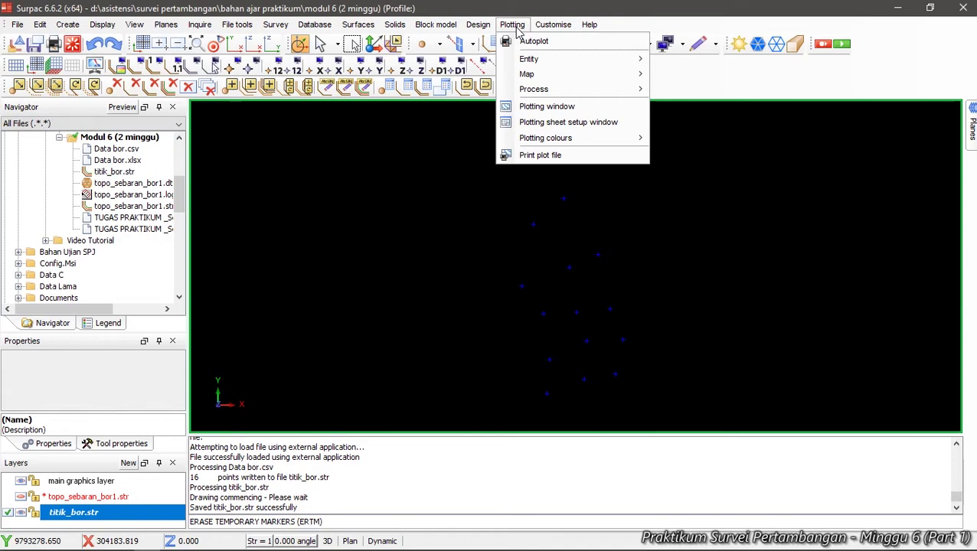
{"action": "mouse_move", "coordinate": [538, 60]}
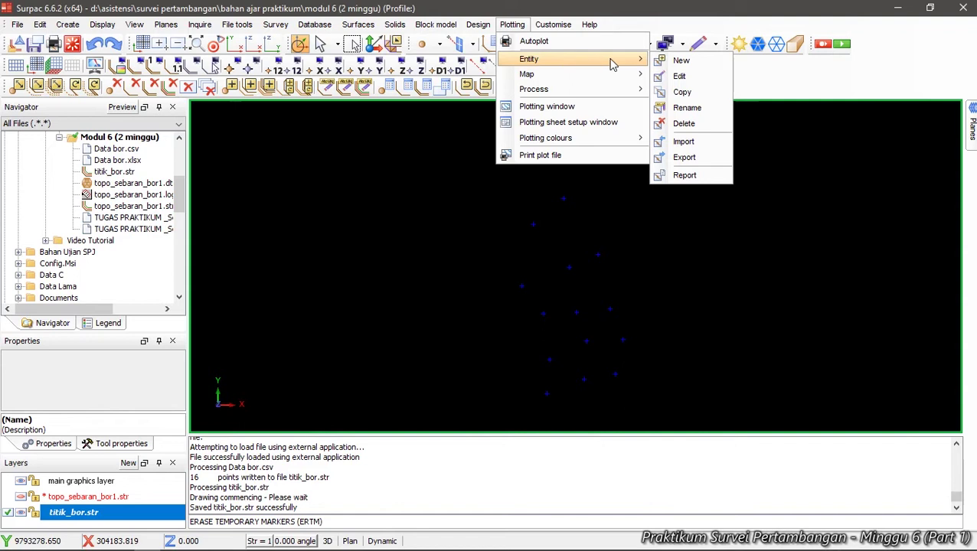
{"action": "left_click", "coordinate": [679, 77]}
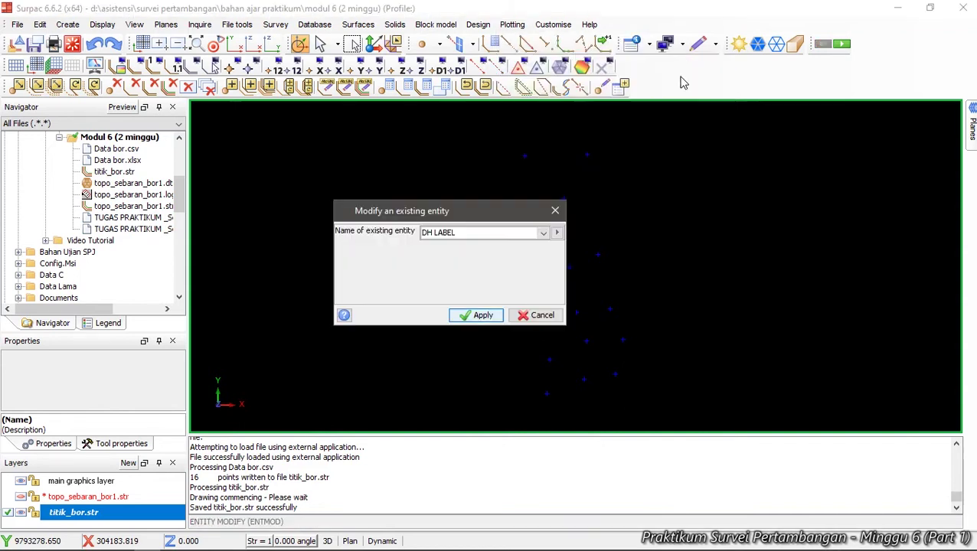
{"action": "left_click_drag", "start_coordinate": [494, 204], "coordinate": [569, 111]}
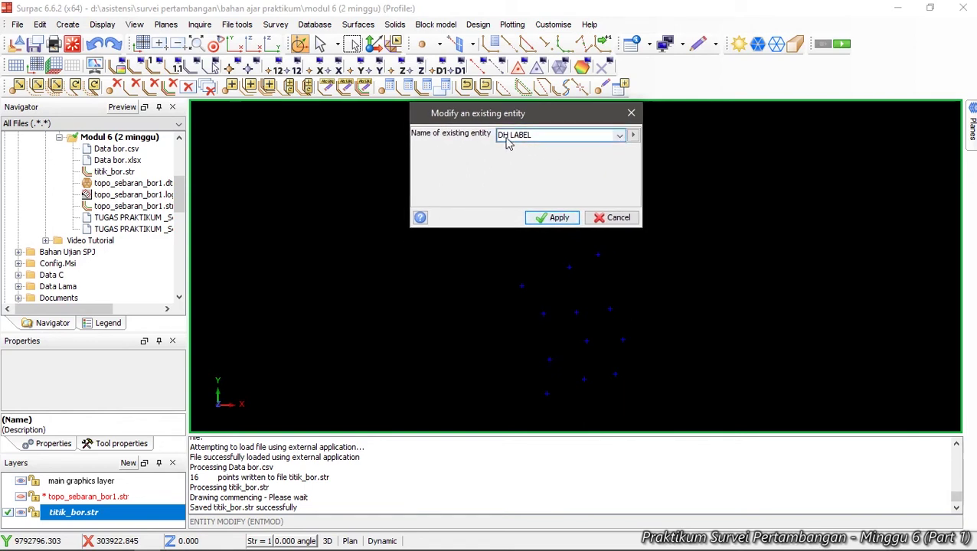
{"action": "left_click", "coordinate": [551, 218]}
{"action": "left_click_drag", "start_coordinate": [462, 16], "coordinate": [478, 52]}
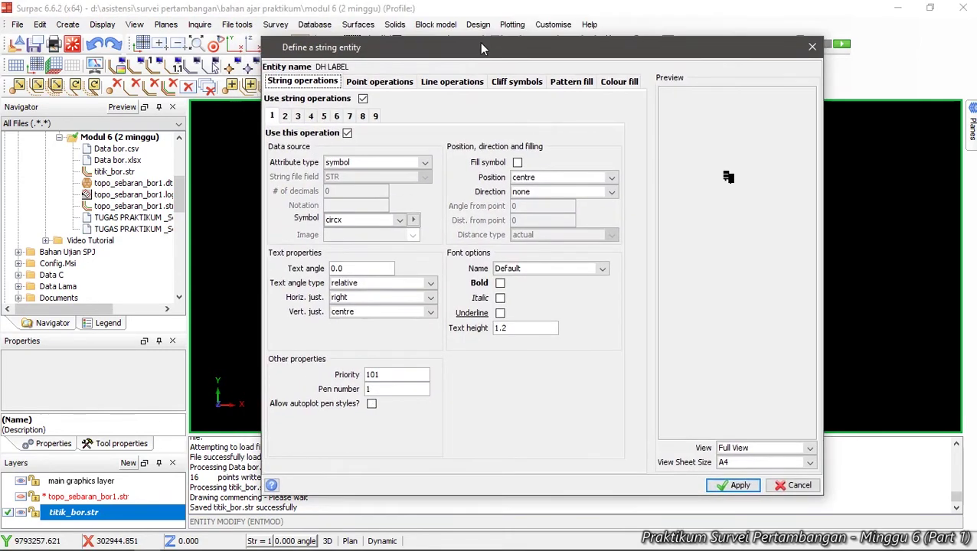
- Review DH LABEL's point, line, cliff symbol, pattern fill and colour fill settings, returning to string operation 1
{"action": "left_click", "coordinate": [377, 81]}
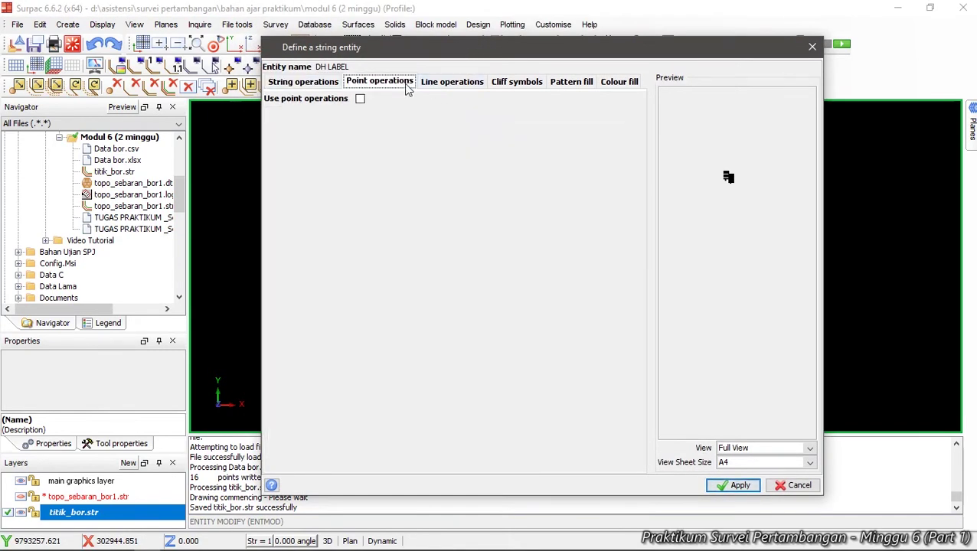
{"action": "left_click", "coordinate": [452, 82]}
{"action": "left_click", "coordinate": [517, 82]}
{"action": "left_click", "coordinate": [571, 82]}
{"action": "left_click", "coordinate": [619, 81]}
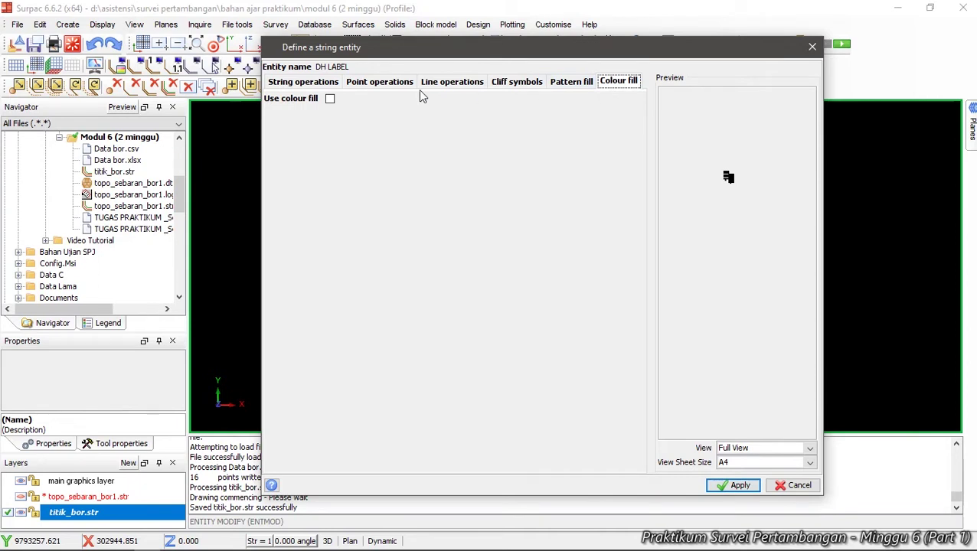
{"action": "left_click", "coordinate": [302, 82]}
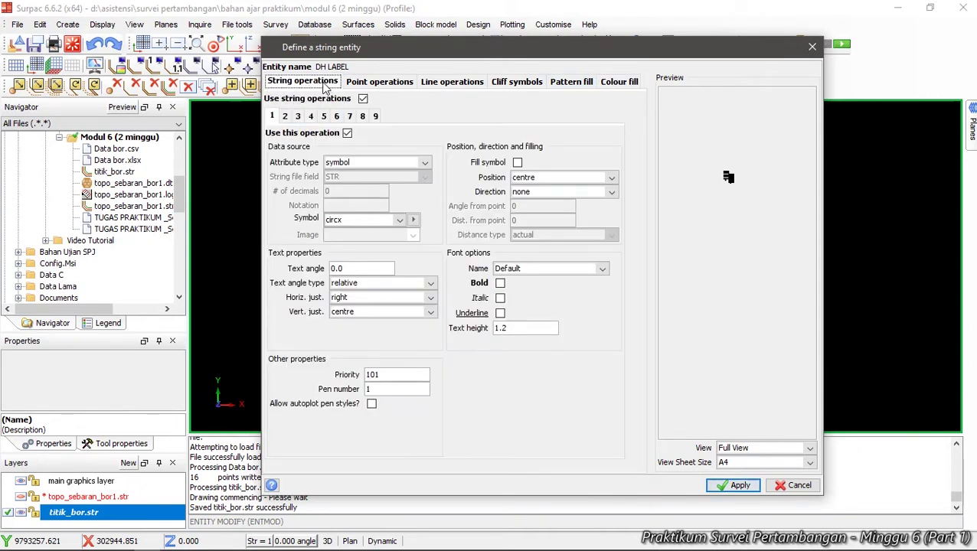
{"action": "left_click", "coordinate": [273, 117]}
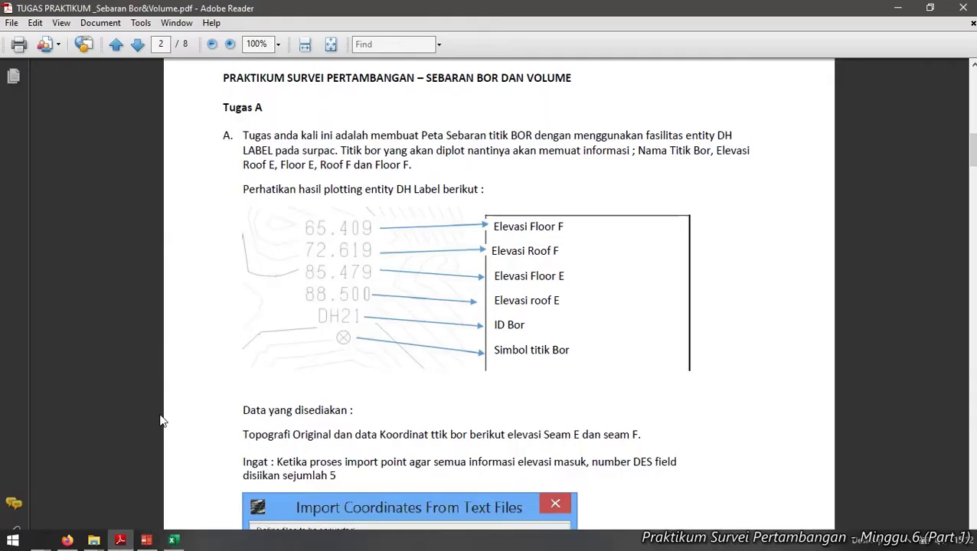
- Check the sample drill hole label in the assignment PDF and compare it with the DH LABEL string operations up to number 6
{"action": "left_click", "coordinate": [120, 547]}
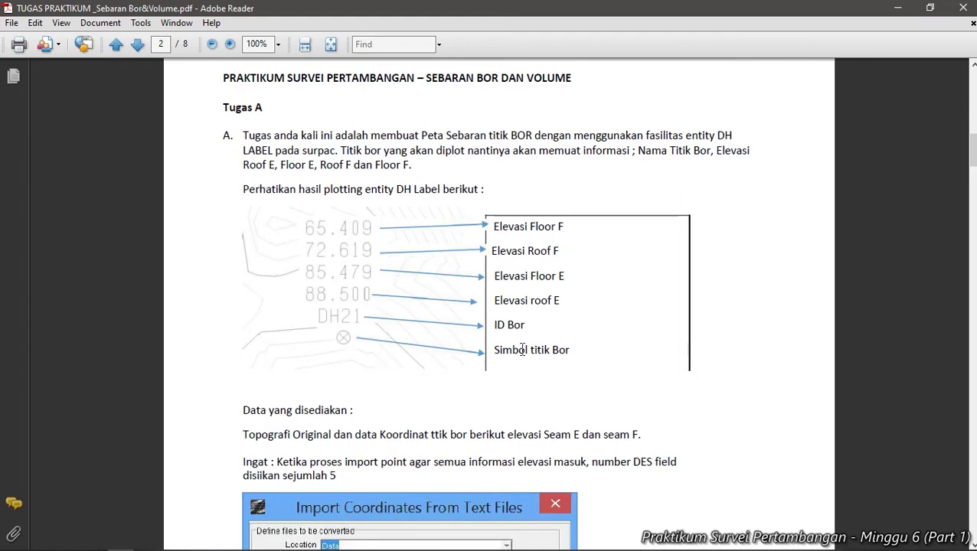
{"action": "left_click", "coordinate": [897, 8]}
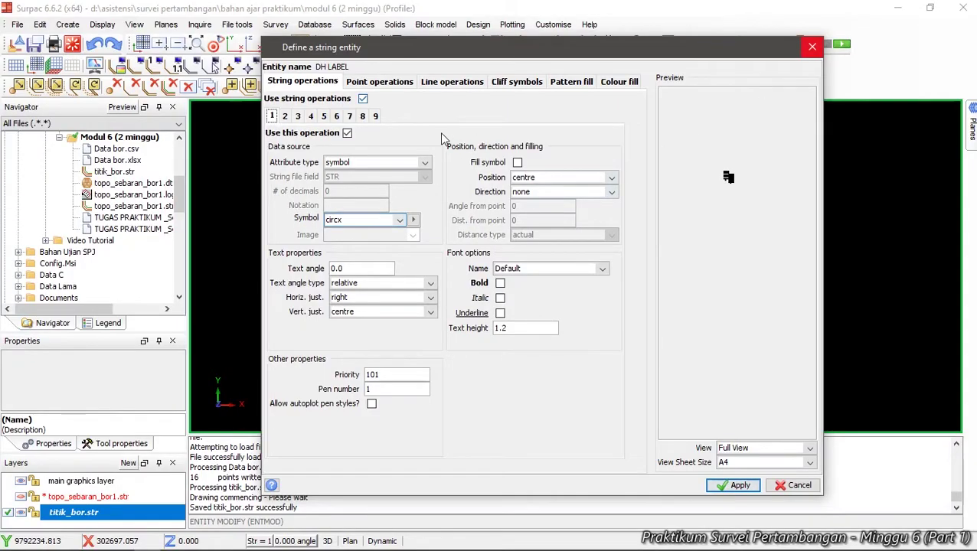
{"action": "left_click", "coordinate": [300, 115]}
{"action": "left_click", "coordinate": [323, 115]}
{"action": "left_click", "coordinate": [336, 116]}
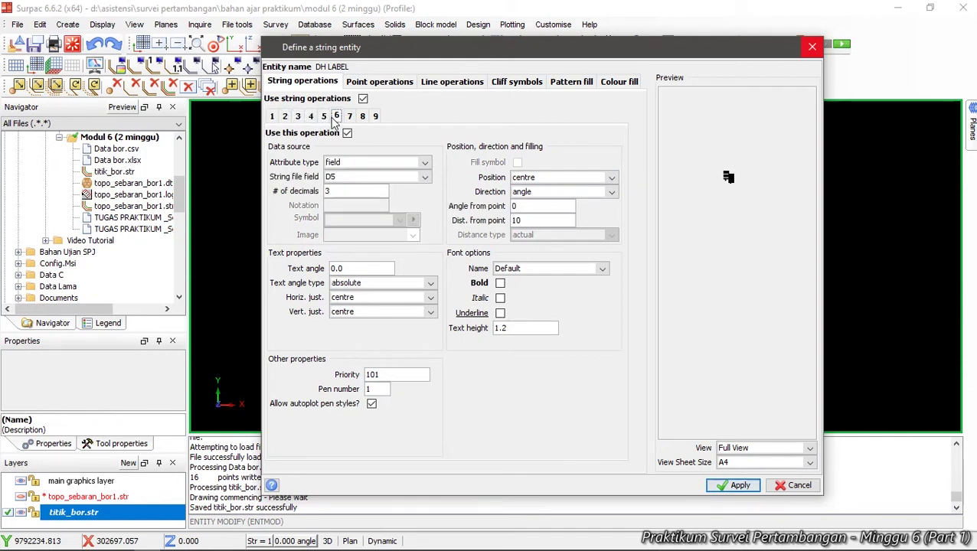
{"action": "left_click", "coordinate": [273, 116]}
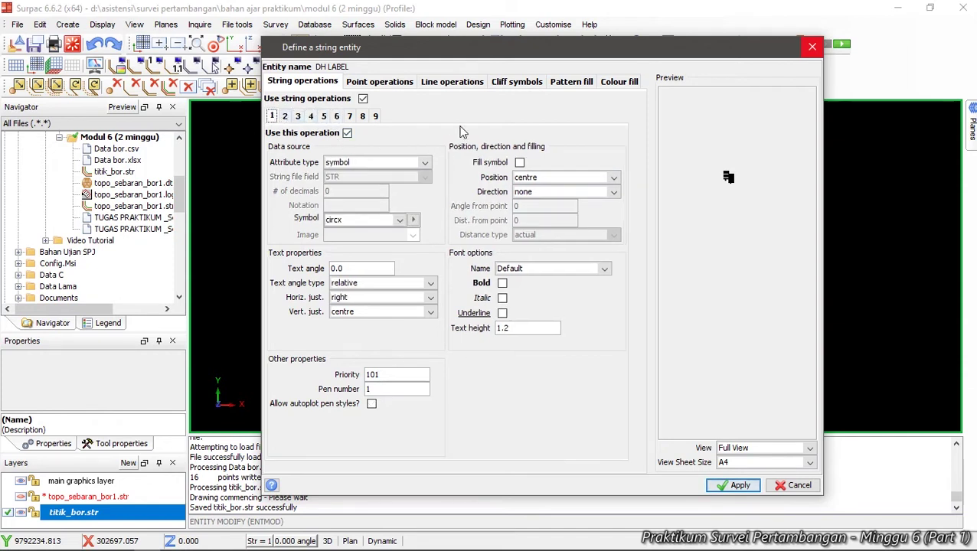
- Use attribute type symbol with circx for string operation 1, checking it against the drill hole symbol in the assignment PDF
{"action": "left_click", "coordinate": [426, 167]}
{"action": "left_click", "coordinate": [426, 169]}
{"action": "left_click", "coordinate": [400, 220]}
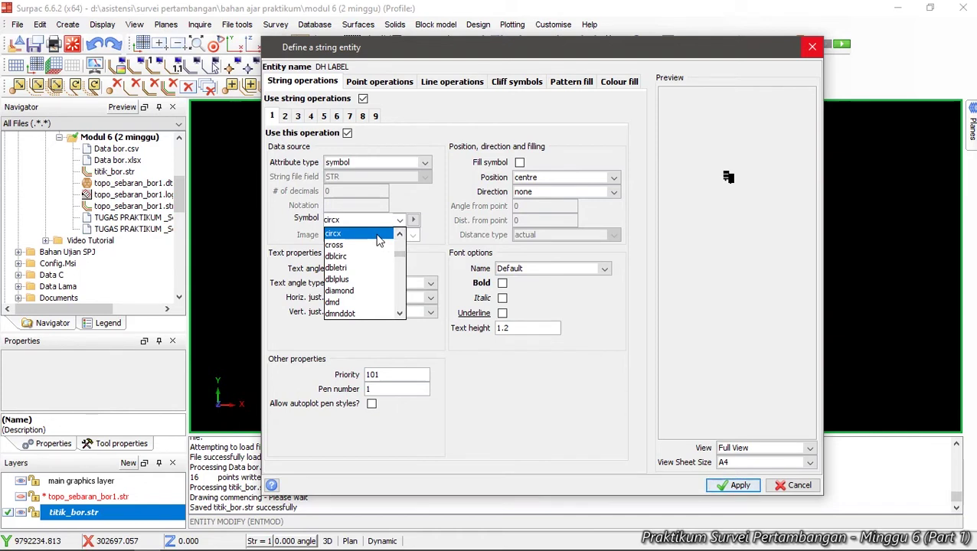
{"action": "left_click", "coordinate": [377, 235]}
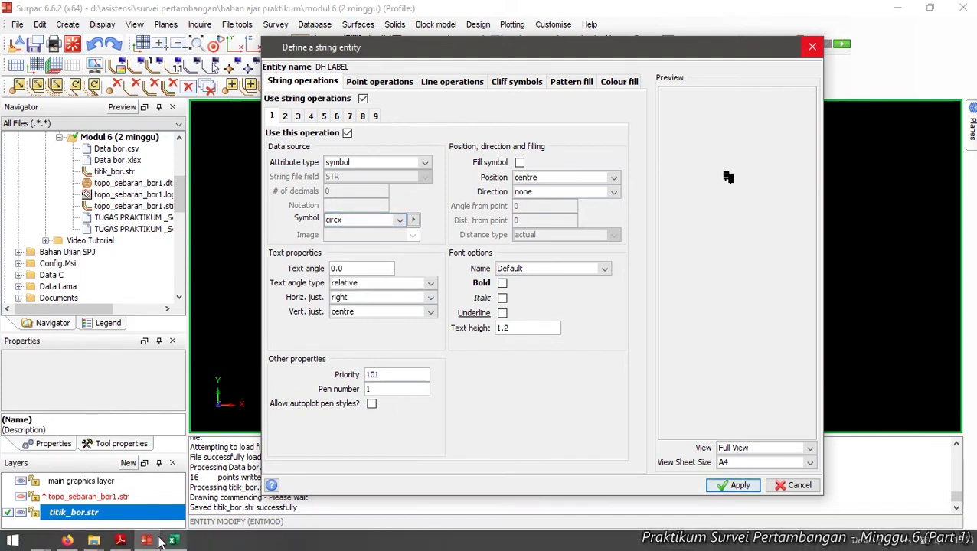
{"action": "left_click", "coordinate": [121, 541]}
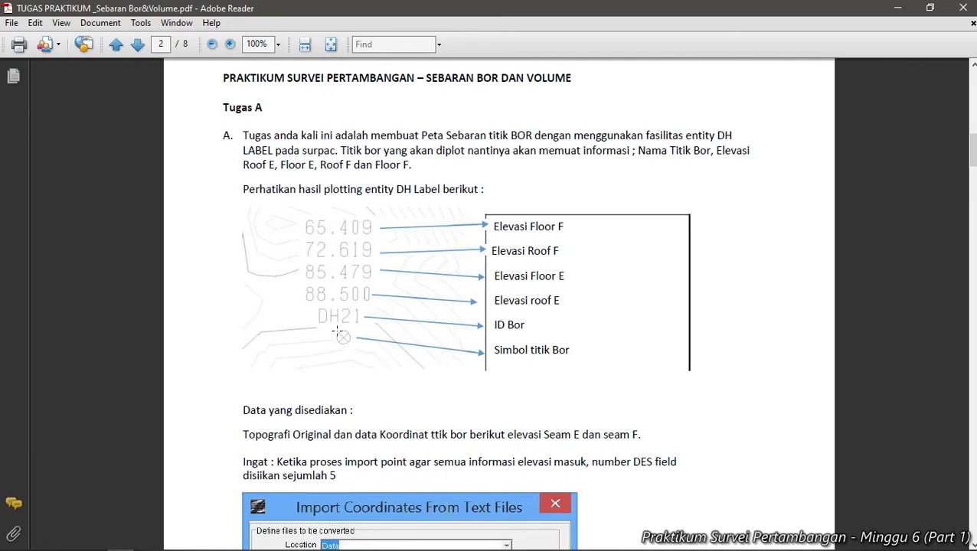
{"action": "left_click", "coordinate": [897, 7]}
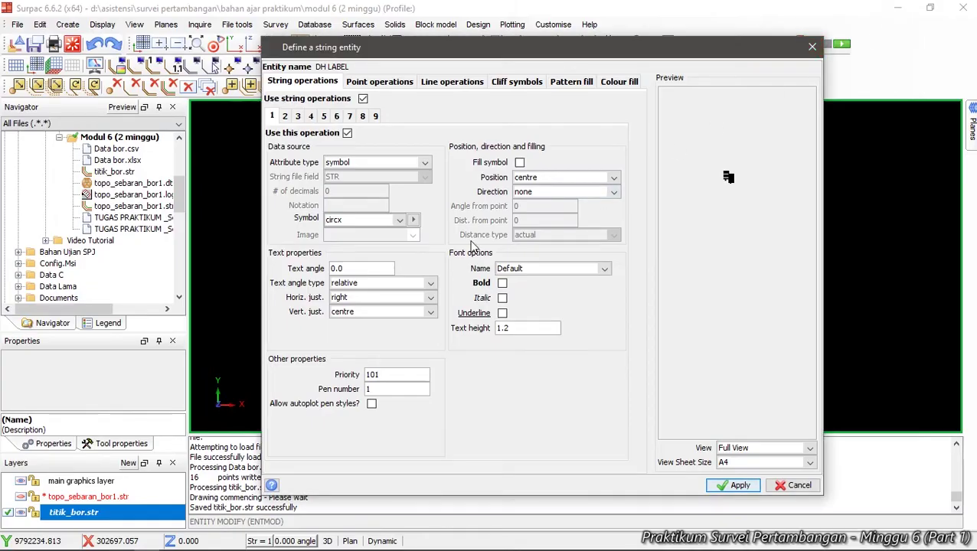
{"action": "left_click", "coordinate": [400, 219]}
{"action": "left_click", "coordinate": [400, 219]}
{"action": "left_click", "coordinate": [399, 220]}
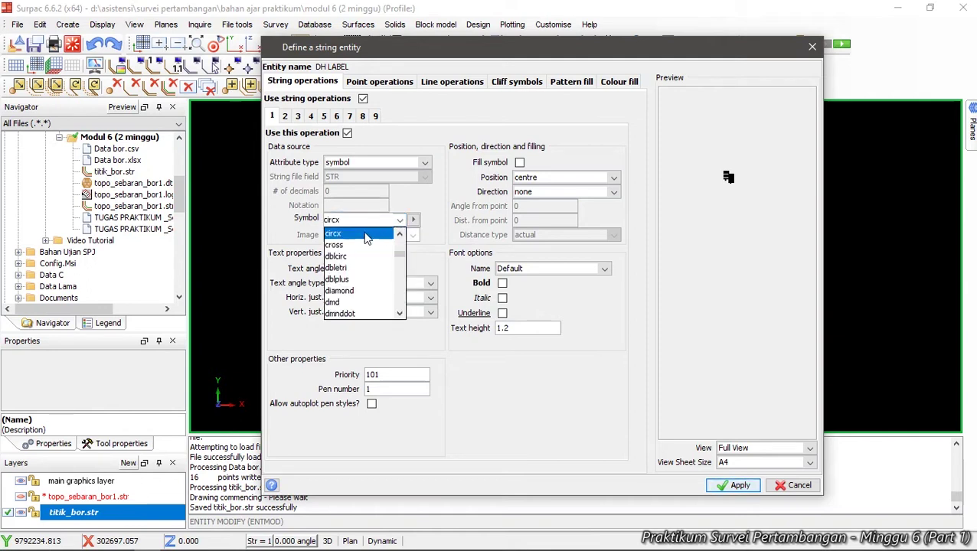
{"action": "left_click", "coordinate": [341, 234]}
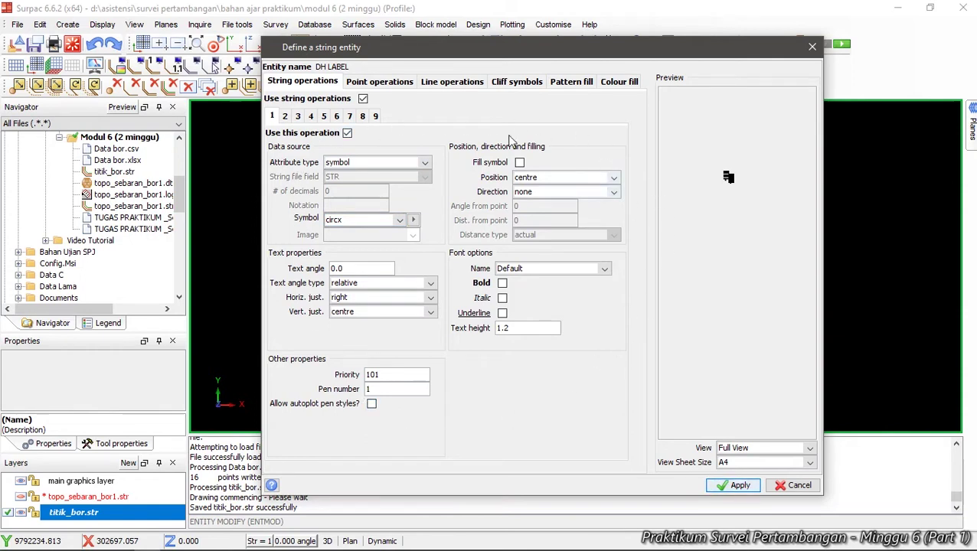
{"action": "double_click", "coordinate": [543, 331]}
{"action": "left_click", "coordinate": [550, 327]}
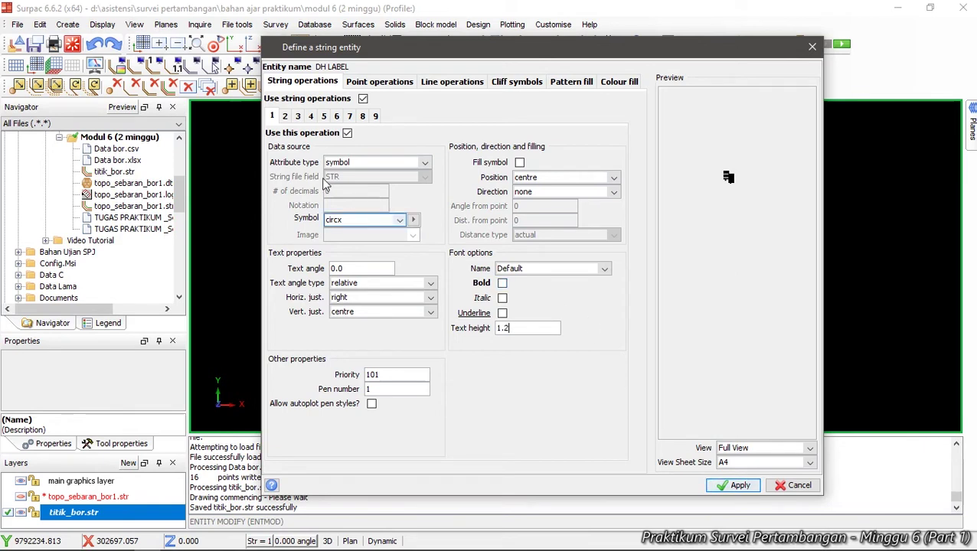
- Use attribute type field with string file field D1 for string operation 2
{"action": "left_click", "coordinate": [285, 116]}
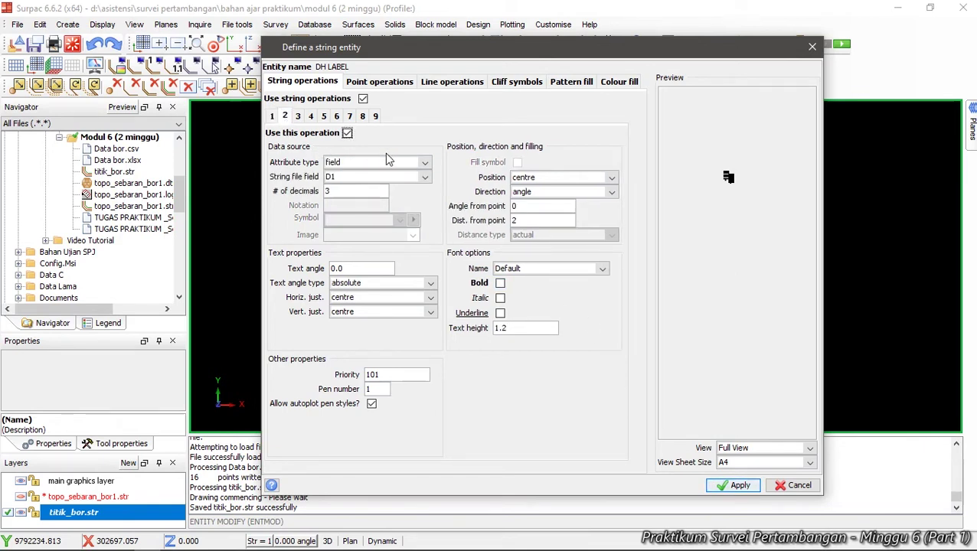
{"action": "left_click", "coordinate": [425, 163]}
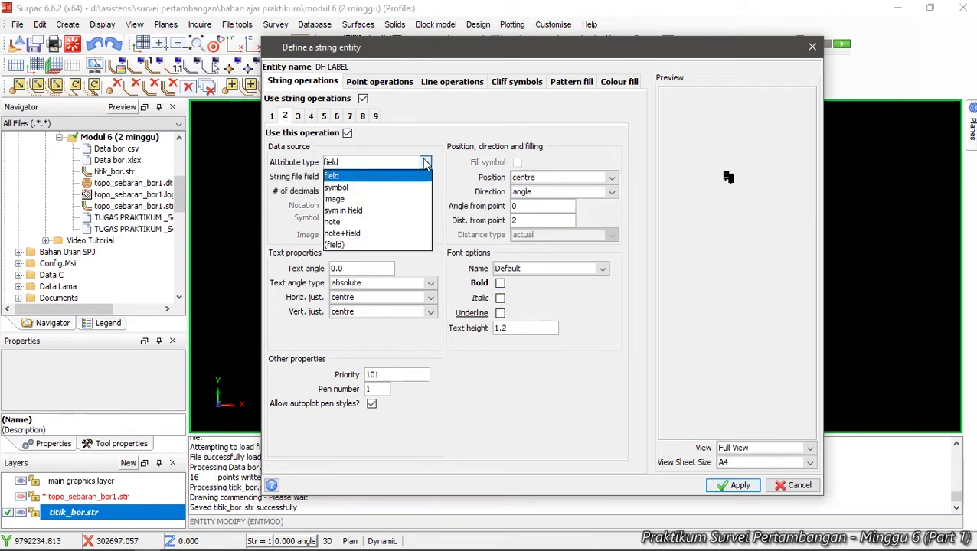
{"action": "left_click", "coordinate": [425, 164]}
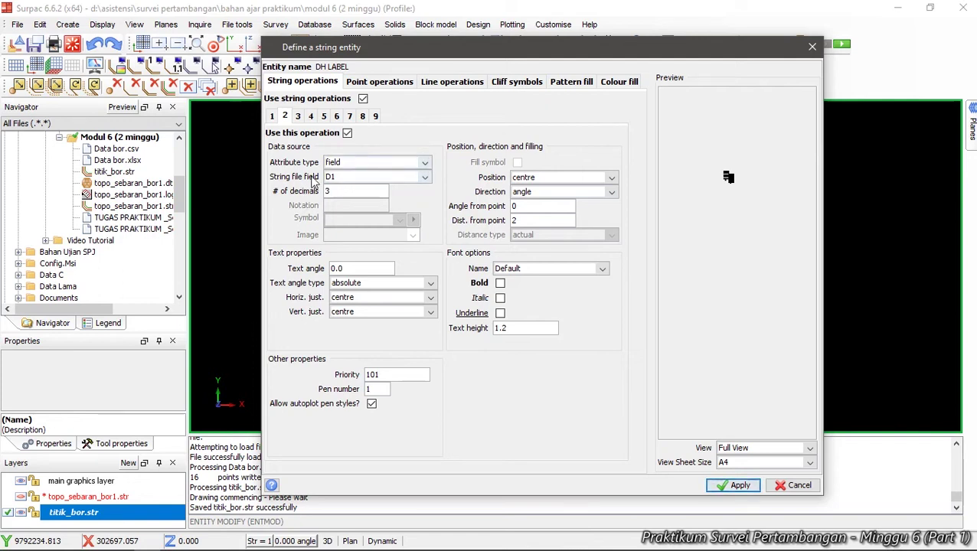
{"action": "left_click", "coordinate": [424, 177]}
{"action": "left_click", "coordinate": [413, 190]}
- Examine the ID BOR column of Data bor.csv in Excel and the number of decimals in string operation 2
{"action": "mouse_move", "coordinate": [142, 542]}
{"action": "left_click", "coordinate": [173, 542]}
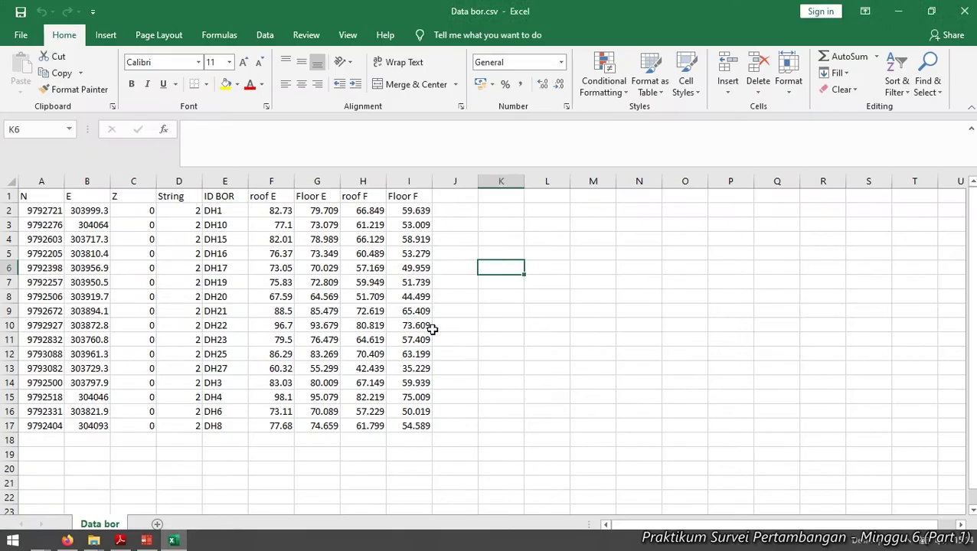
{"action": "left_click_drag", "start_coordinate": [217, 210], "coordinate": [218, 423]}
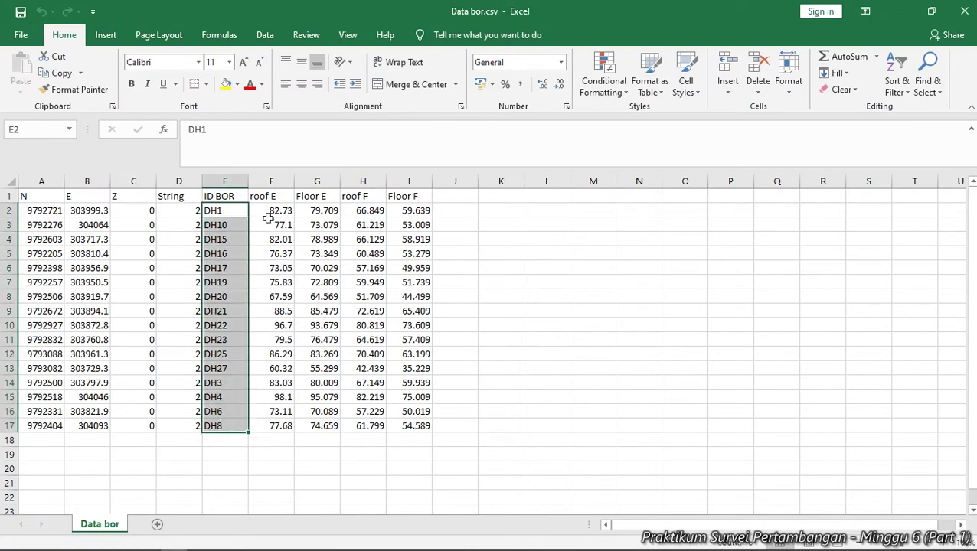
{"action": "left_click", "coordinate": [241, 224]}
{"action": "left_click", "coordinate": [228, 211]}
{"action": "left_click", "coordinate": [898, 11]}
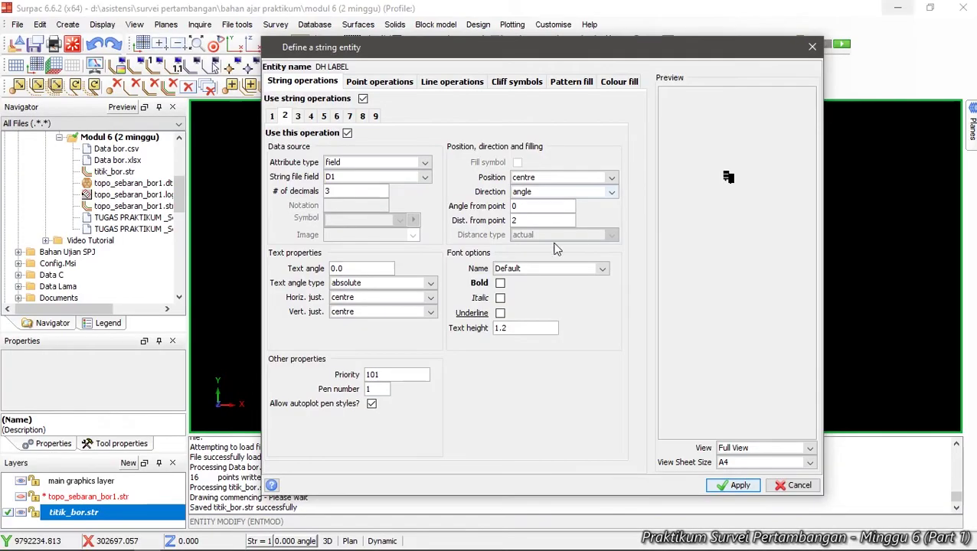
{"action": "double_click", "coordinate": [357, 190]}
{"action": "left_click", "coordinate": [366, 190]}
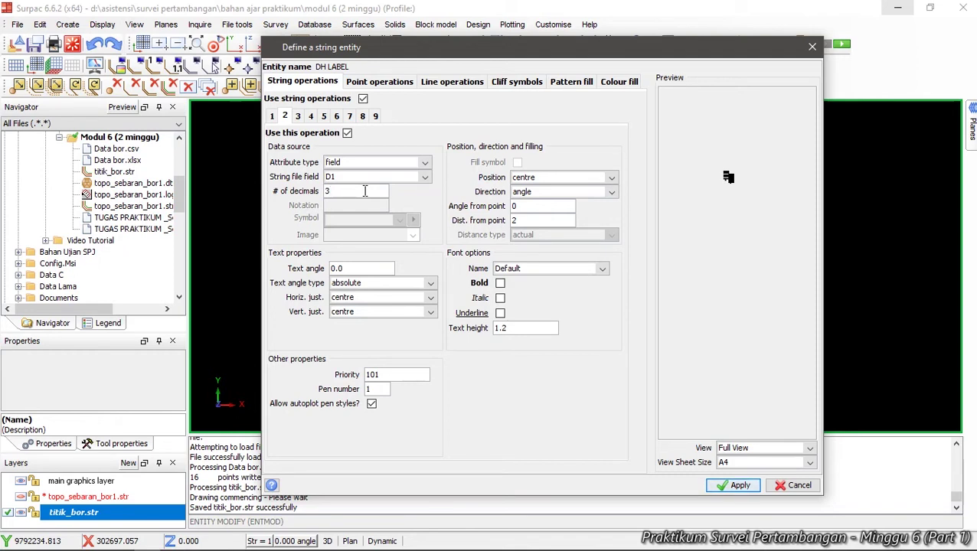
- Check the text angle, pen number and position of string operation 2 and use angle as its direction
{"action": "double_click", "coordinate": [358, 269]}
{"action": "left_click", "coordinate": [358, 269]}
{"action": "double_click", "coordinate": [383, 389]}
{"action": "left_click", "coordinate": [387, 388]}
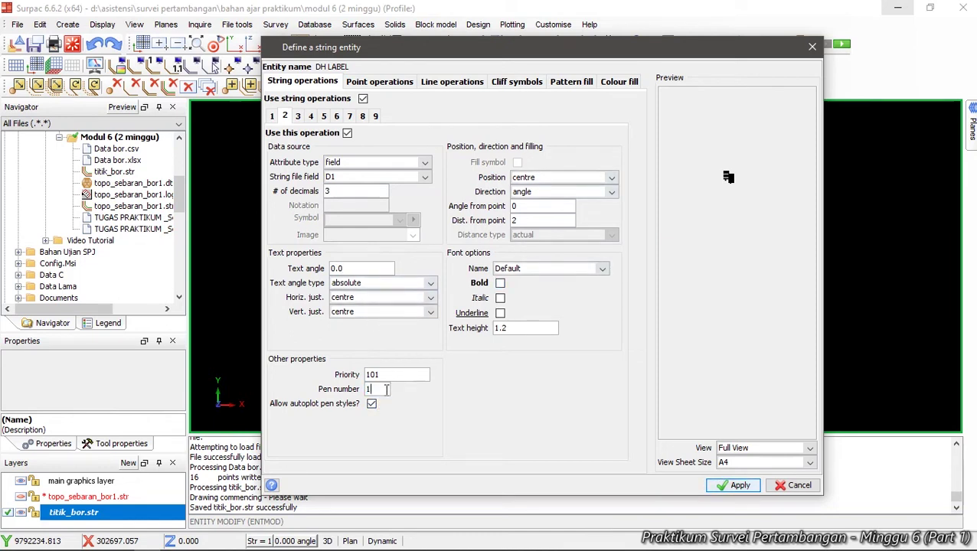
{"action": "left_click", "coordinate": [612, 178]}
{"action": "left_click", "coordinate": [612, 178]}
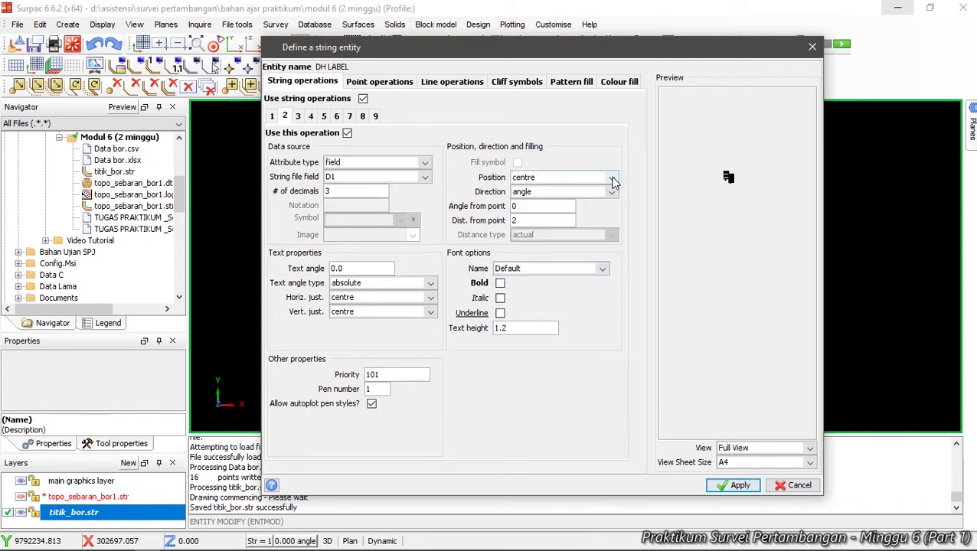
{"action": "left_click", "coordinate": [611, 193]}
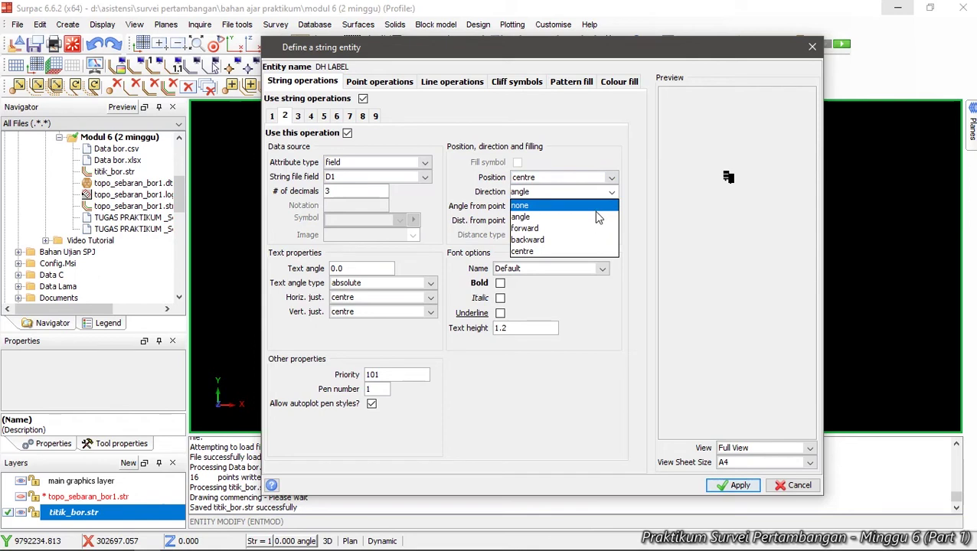
{"action": "left_click", "coordinate": [592, 222]}
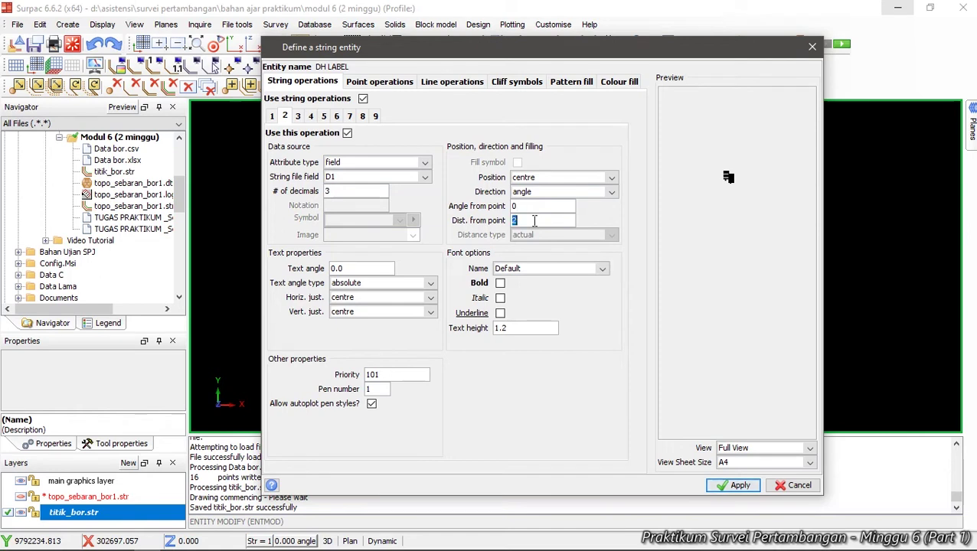
- Compare the distance from point and text height of string operation 2 with the sample label layout in the assignment PDF
{"action": "double_click", "coordinate": [525, 221]}
{"action": "left_click", "coordinate": [524, 222]}
{"action": "mouse_move", "coordinate": [490, 548]}
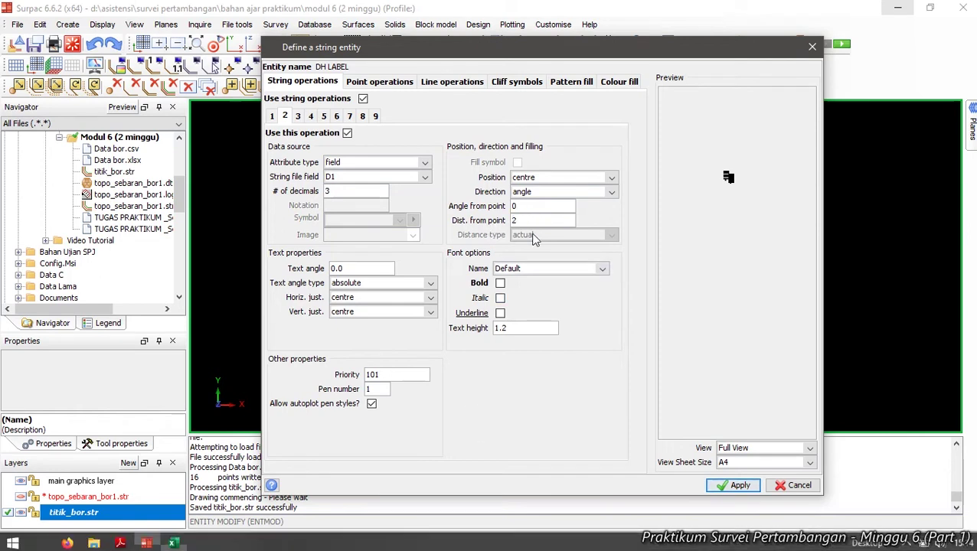
{"action": "left_click", "coordinate": [120, 540]}
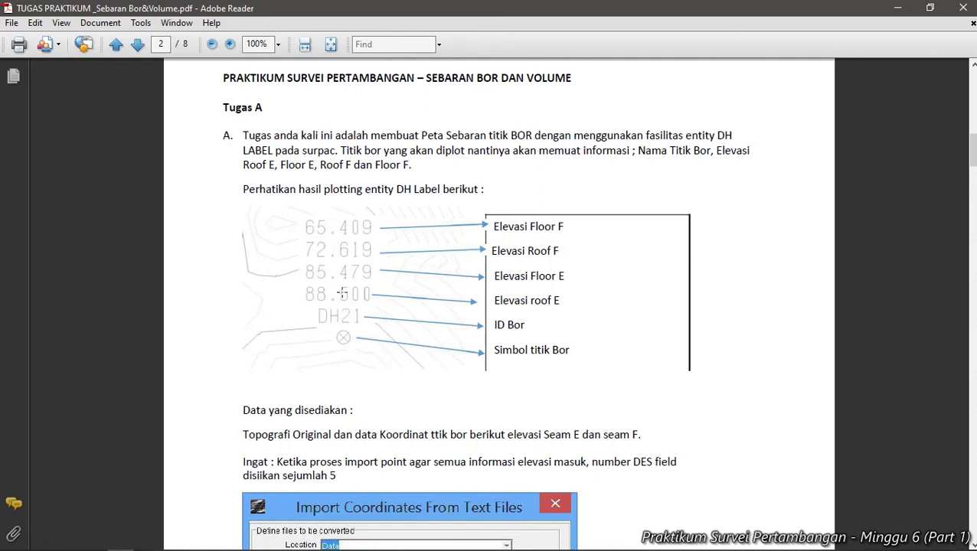
{"action": "left_click", "coordinate": [897, 8]}
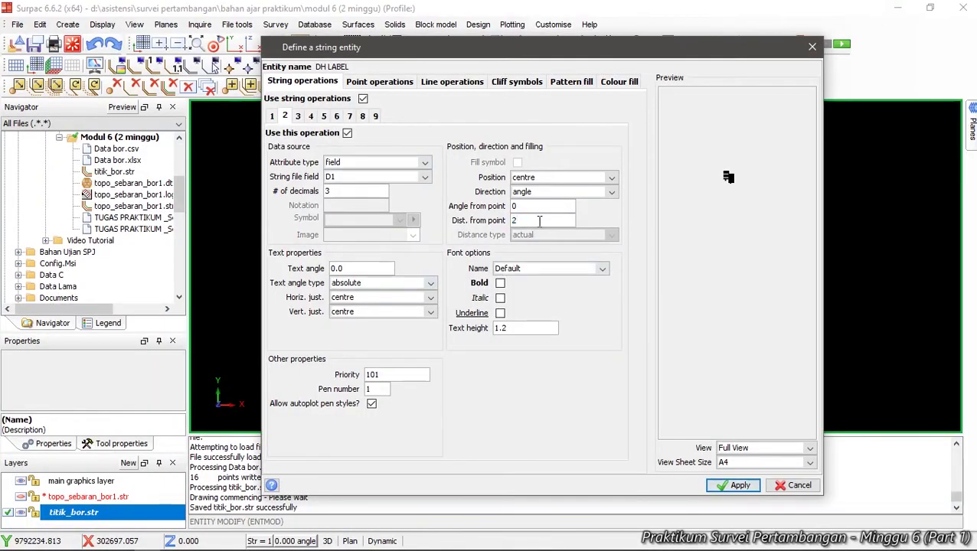
{"action": "left_click", "coordinate": [530, 329]}
{"action": "left_click", "coordinate": [531, 330]}
- Use string file field D2 for string operation 3 and check its number of decimals and distance from point
{"action": "left_click", "coordinate": [298, 116]}
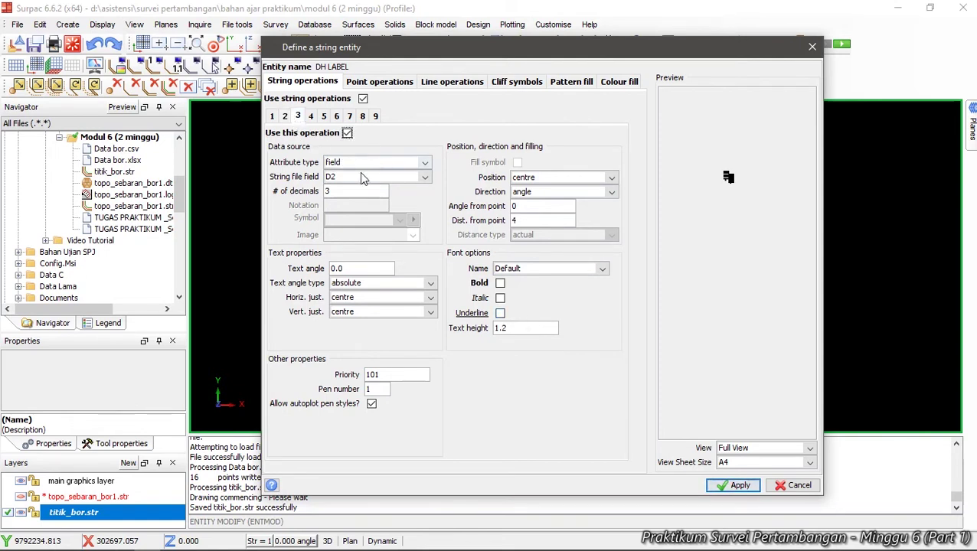
{"action": "left_click", "coordinate": [348, 178]}
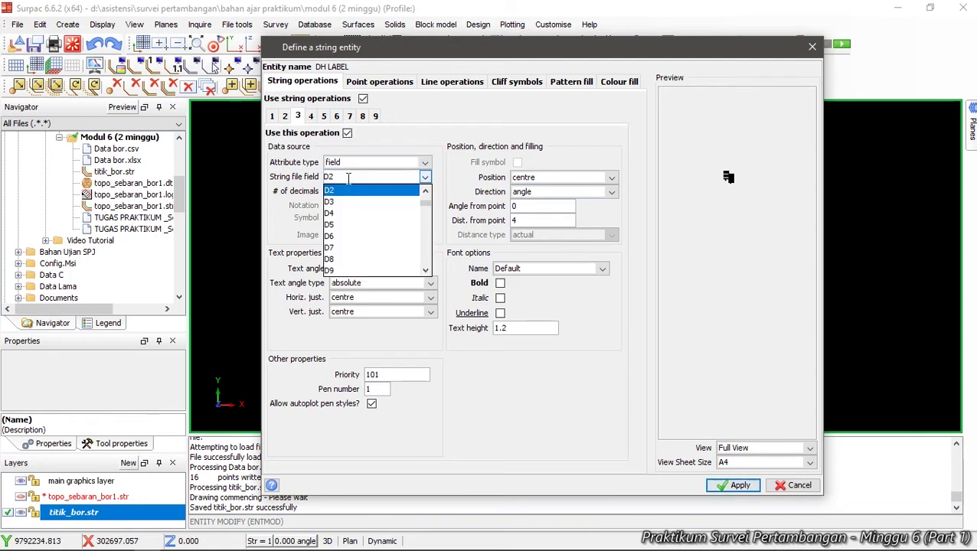
{"action": "left_click", "coordinate": [393, 191]}
{"action": "left_click", "coordinate": [356, 191]}
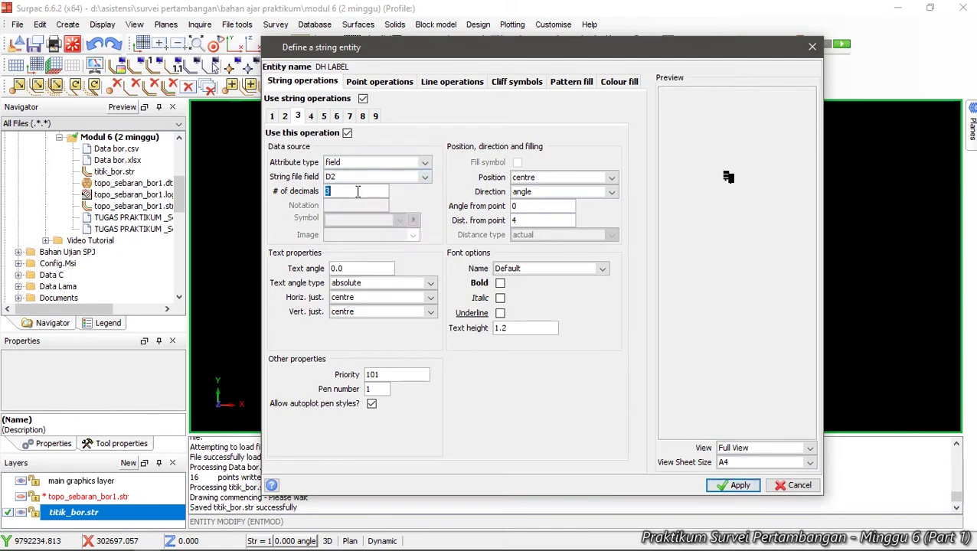
{"action": "left_click", "coordinate": [532, 220]}
- Review string operations 4 to 6 and apply the DH LABEL entity definition
{"action": "left_click", "coordinate": [310, 116]}
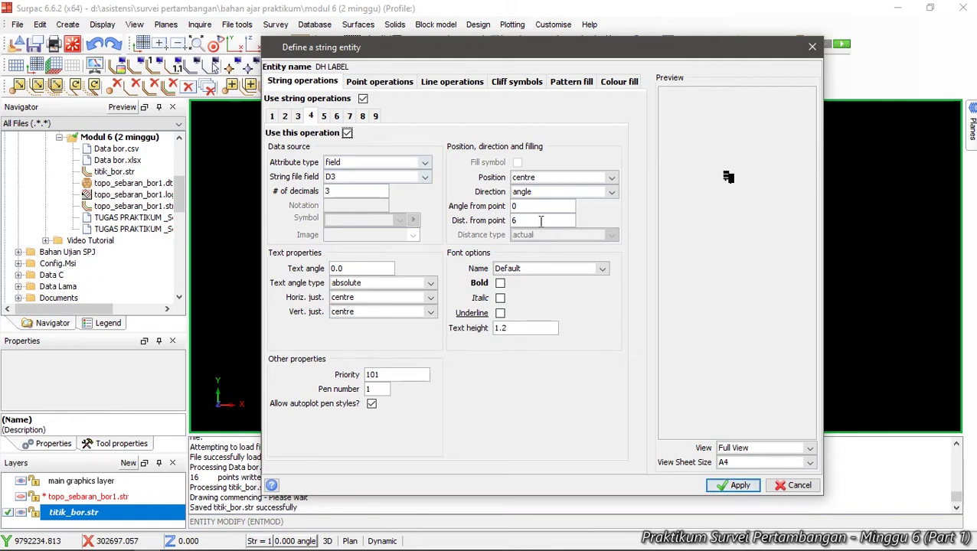
{"action": "left_click", "coordinate": [324, 115]}
{"action": "left_click", "coordinate": [337, 116]}
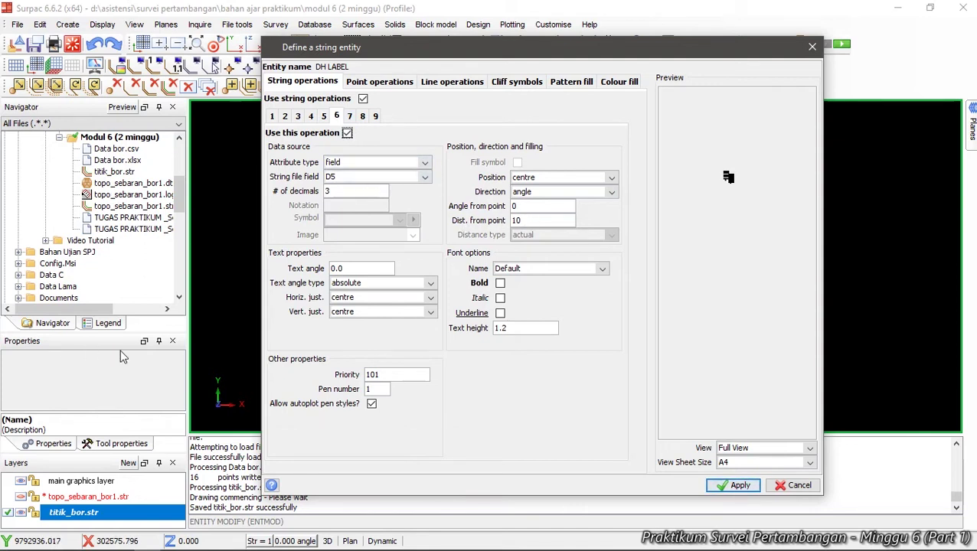
{"action": "left_click", "coordinate": [736, 485]}
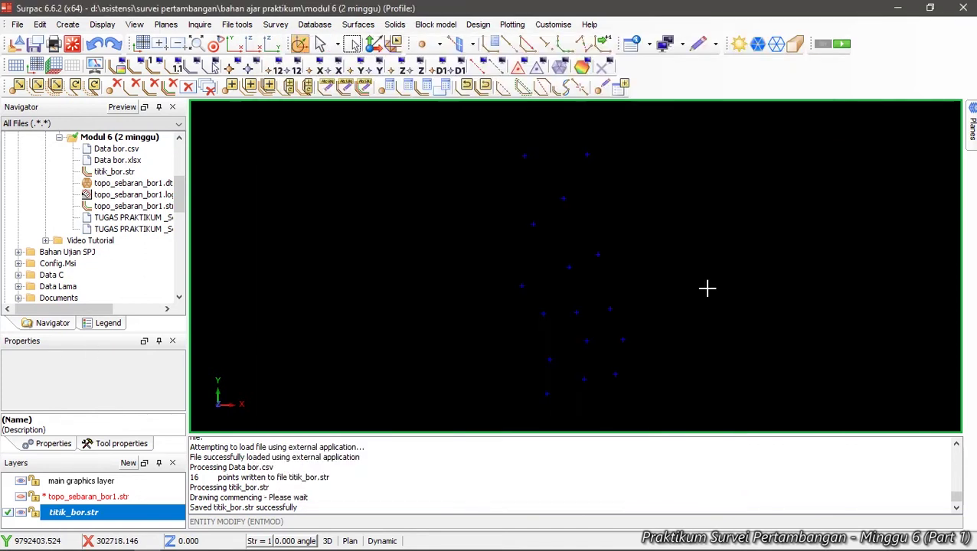
- Open the existing map PETA TITIK BOR for editing and choose topo_sebaran_bor1.str as the location of KONTUR MAYOR
{"action": "left_click", "coordinate": [513, 24]}
{"action": "mouse_move", "coordinate": [557, 76]}
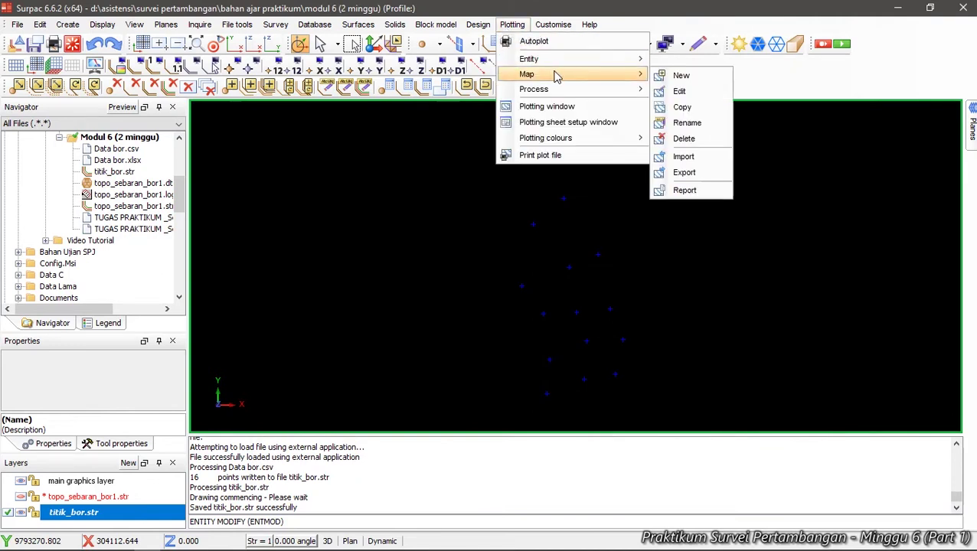
{"action": "left_click", "coordinate": [679, 91]}
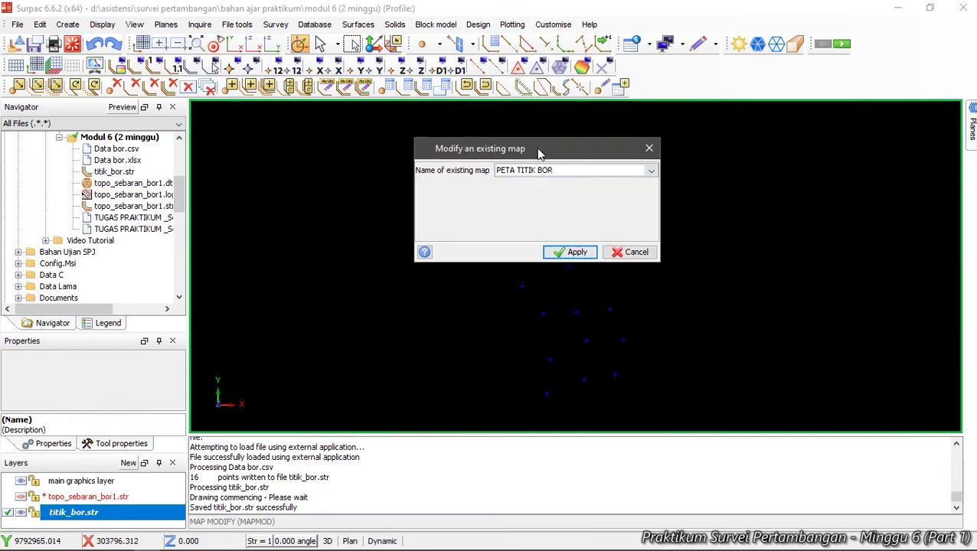
{"action": "left_click", "coordinate": [575, 318]}
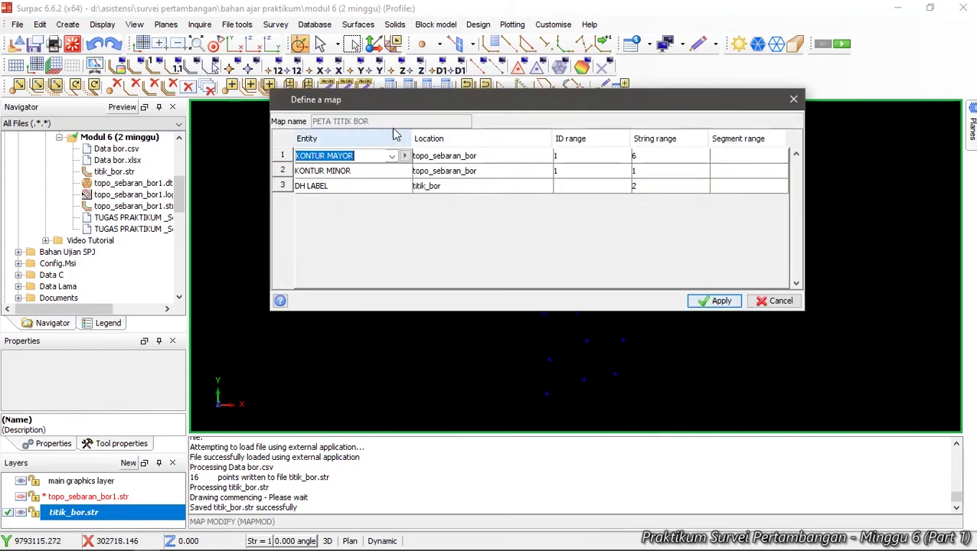
{"action": "mouse_move", "coordinate": [421, 100]}
{"action": "left_mouse_down"}
{"action": "mouse_move", "coordinate": [415, 82]}
{"action": "mouse_move", "coordinate": [431, 111]}
{"action": "left_mouse_up"}
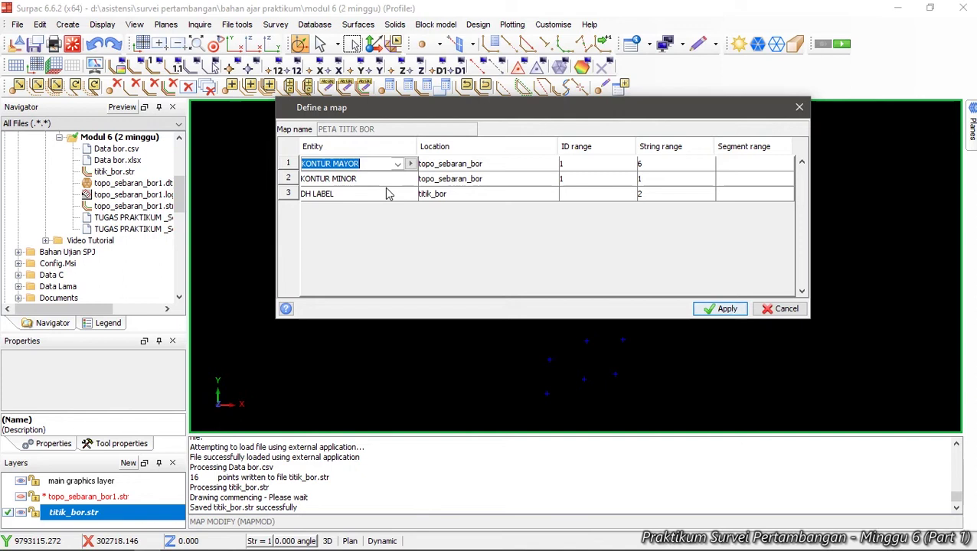
{"action": "left_click", "coordinate": [369, 164]}
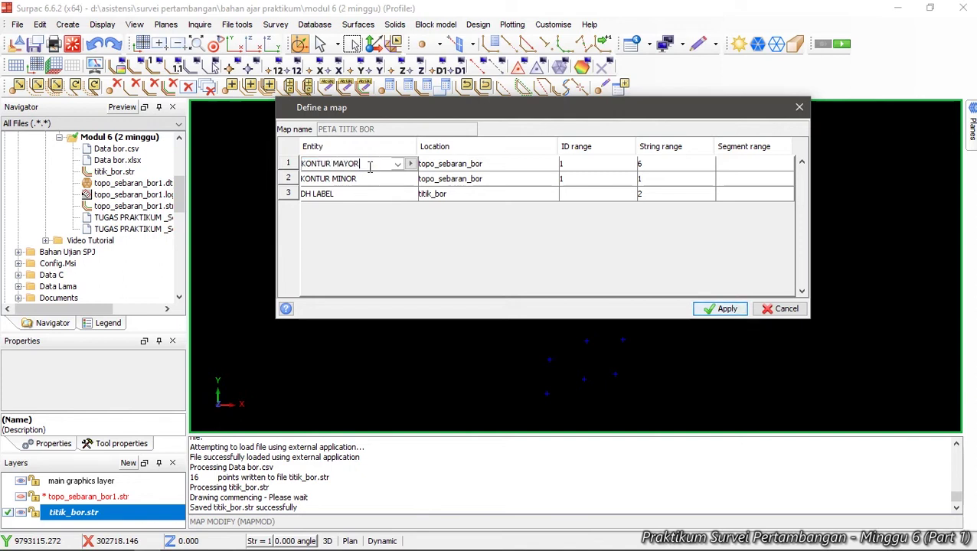
{"action": "left_click", "coordinate": [493, 166]}
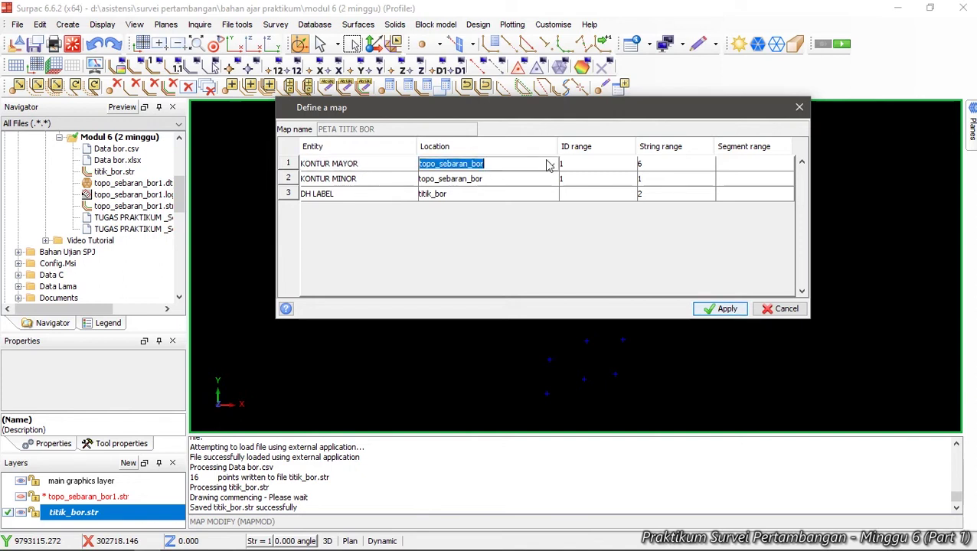
{"action": "left_click", "coordinate": [551, 164]}
{"action": "left_click", "coordinate": [402, 161]}
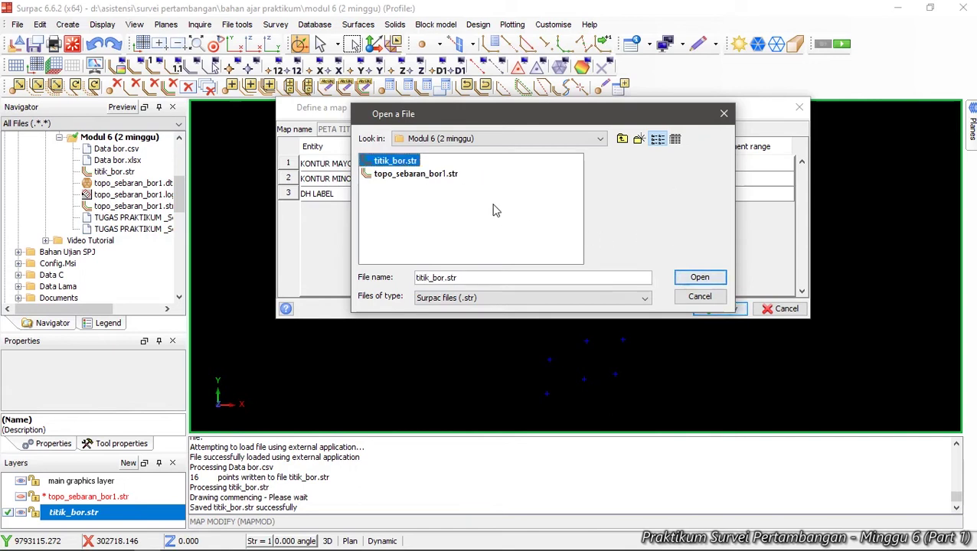
{"action": "left_click", "coordinate": [442, 175]}
{"action": "left_click", "coordinate": [698, 277]}
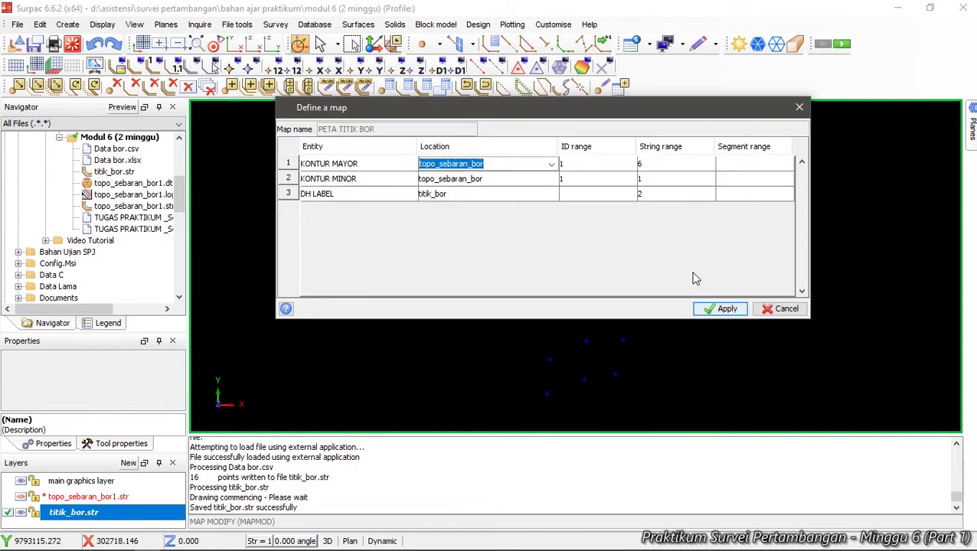
- Check the ID range and string range of KONTUR MAYOR and cancel the map edit
{"action": "left_click", "coordinate": [579, 162]}
{"action": "left_click", "coordinate": [582, 161]}
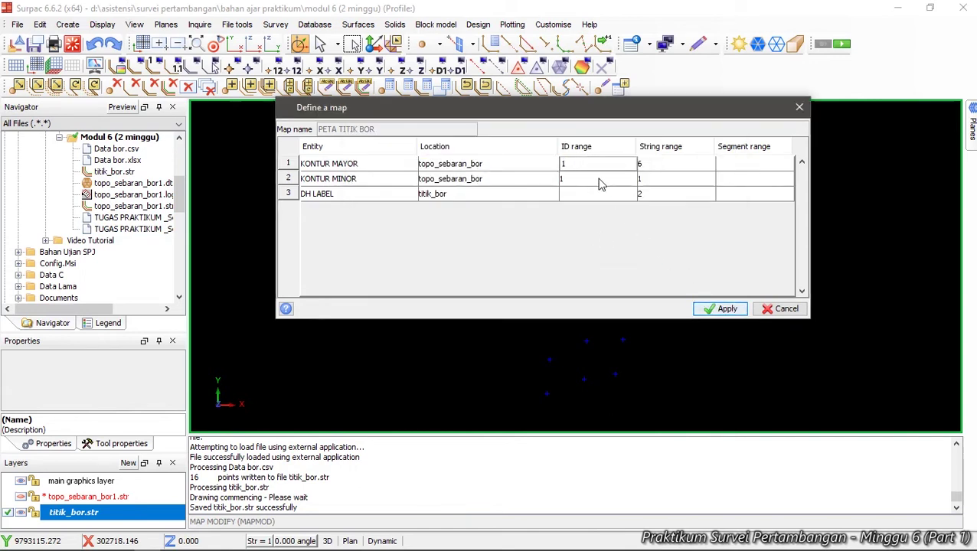
{"action": "left_click", "coordinate": [671, 164]}
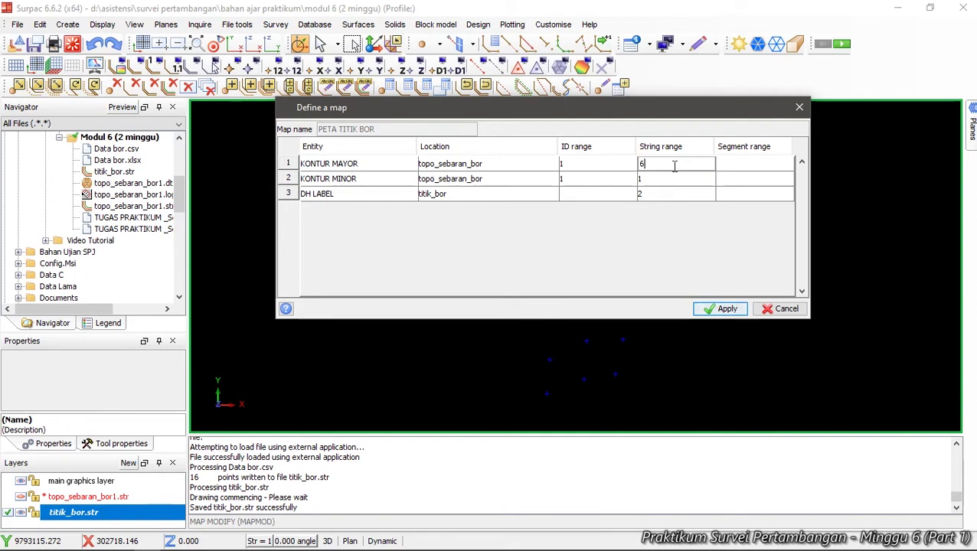
{"action": "left_click", "coordinate": [780, 309]}
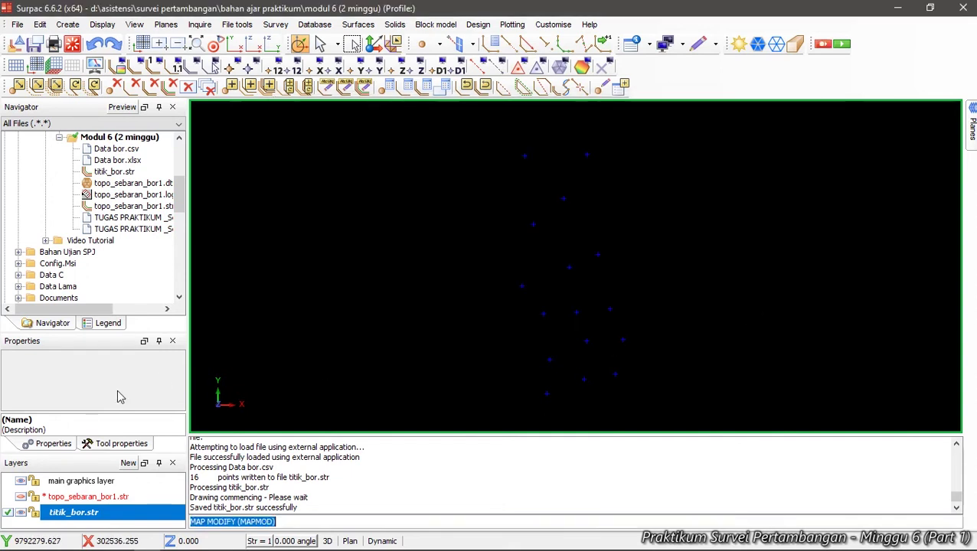
- Show the topo_sebaran_bor1.str layer to inspect its contours and reopen the map PETA TITIK BOR for editing
{"action": "left_click", "coordinate": [21, 497]}
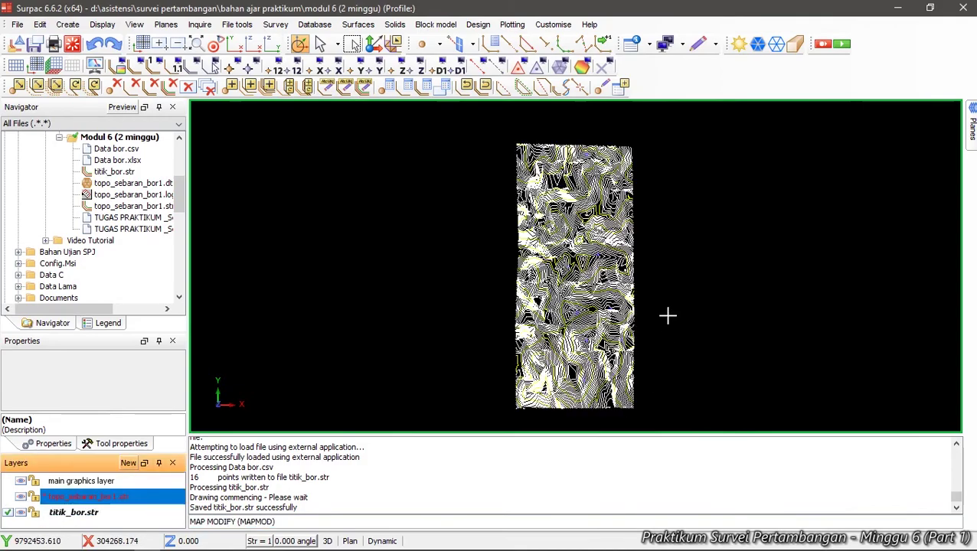
{"action": "scroll", "coordinate": [545, 279], "scroll_direction": "up", "scroll_amount": 5}
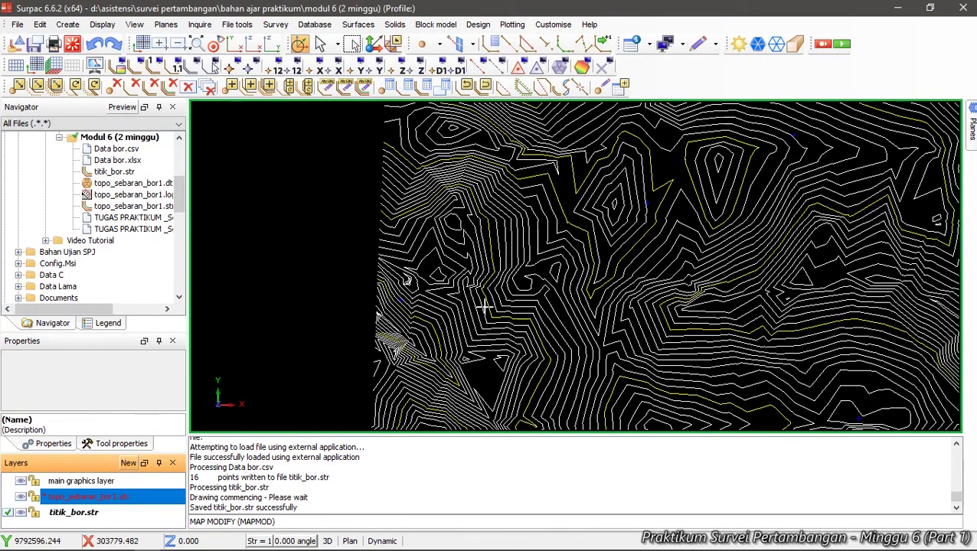
{"action": "left_click", "coordinate": [512, 24]}
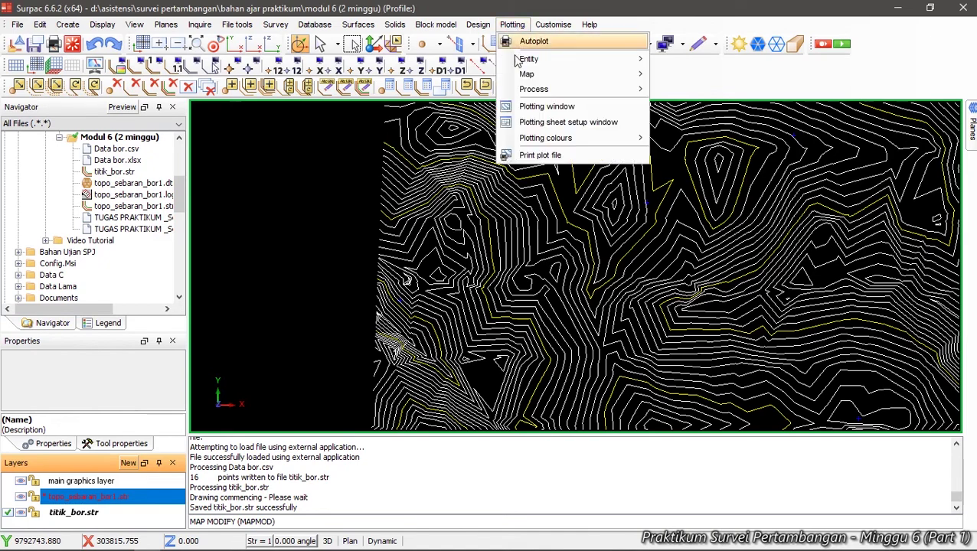
{"action": "mouse_move", "coordinate": [525, 75]}
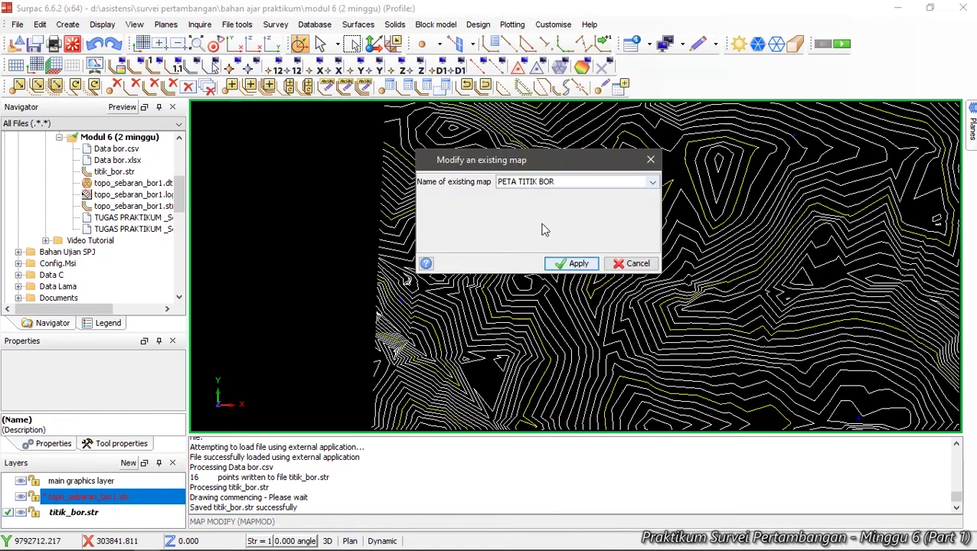
{"action": "left_click", "coordinate": [577, 265]}
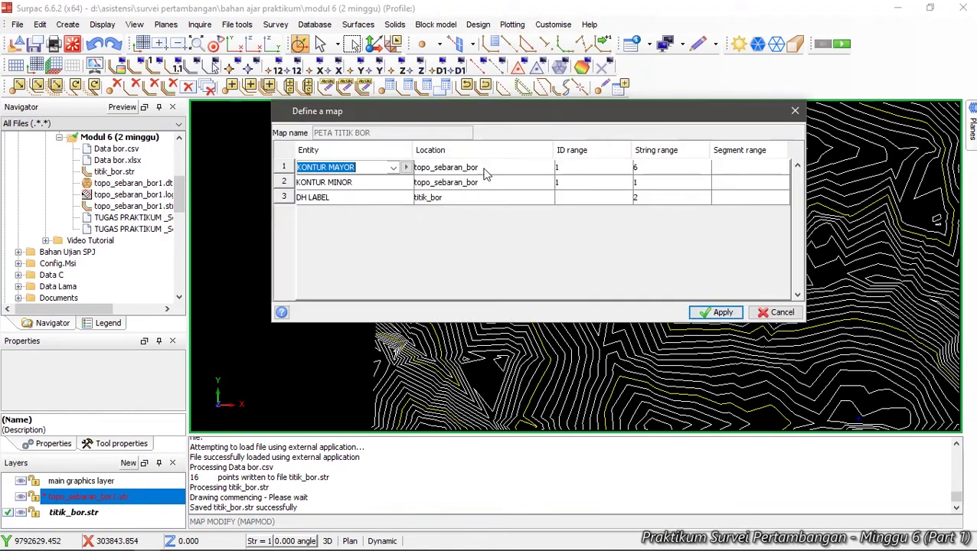
- Check the location and ranges of KONTUR MAYOR and the string range of KONTUR MINOR in the map definition
{"action": "left_click", "coordinate": [527, 167]}
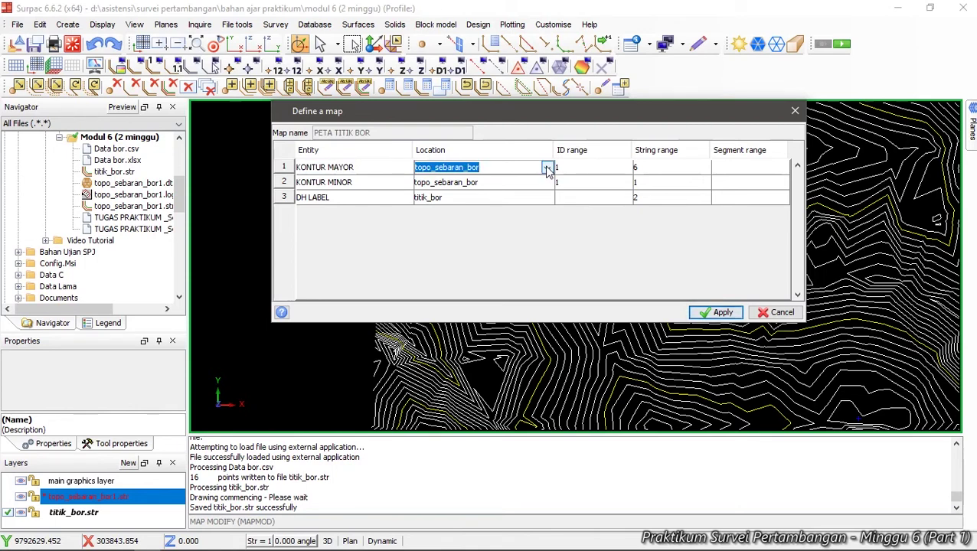
{"action": "left_click", "coordinate": [620, 167]}
{"action": "left_click", "coordinate": [660, 166]}
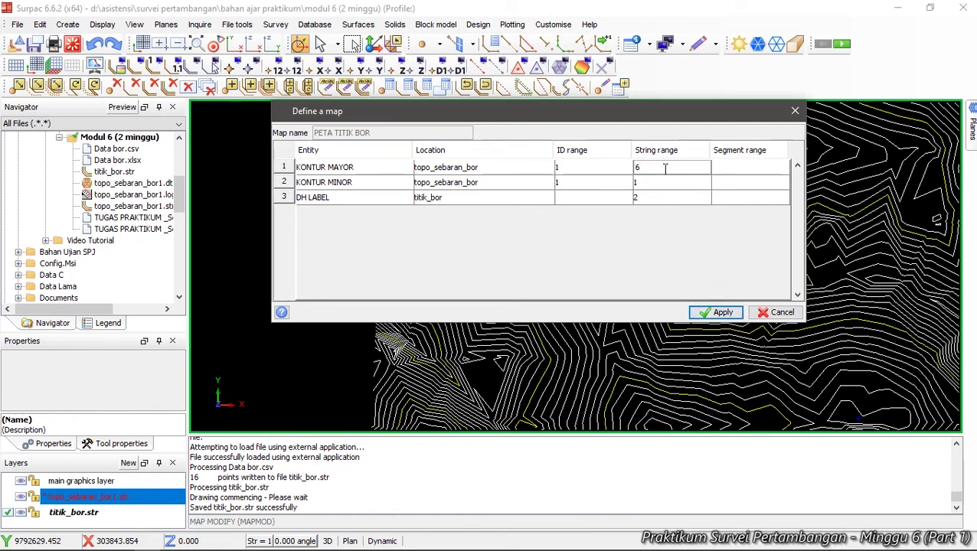
{"action": "double_click", "coordinate": [342, 183]}
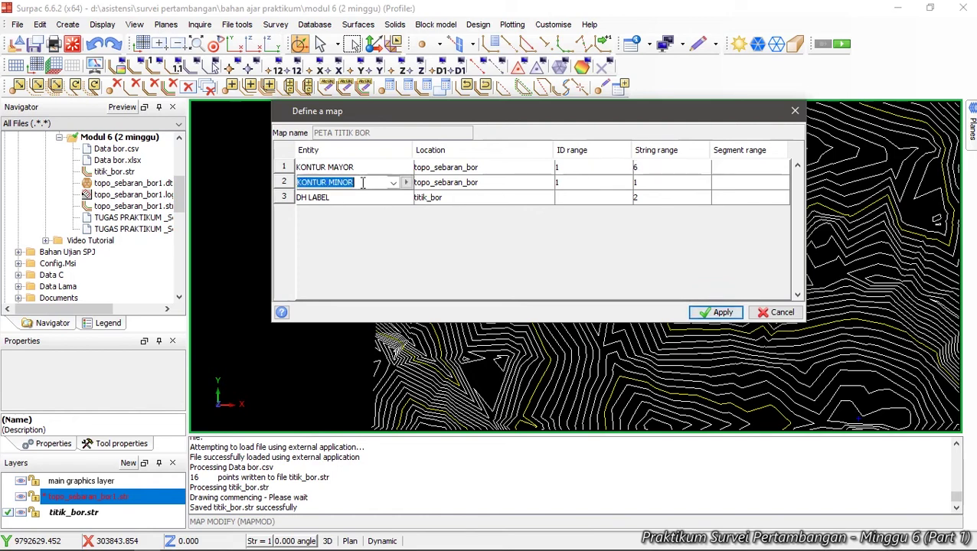
{"action": "left_click", "coordinate": [646, 182]}
- Choose titik_bor.str as the location of the DH LABEL entity in the map definition
{"action": "left_click", "coordinate": [353, 198]}
{"action": "left_click", "coordinate": [361, 198]}
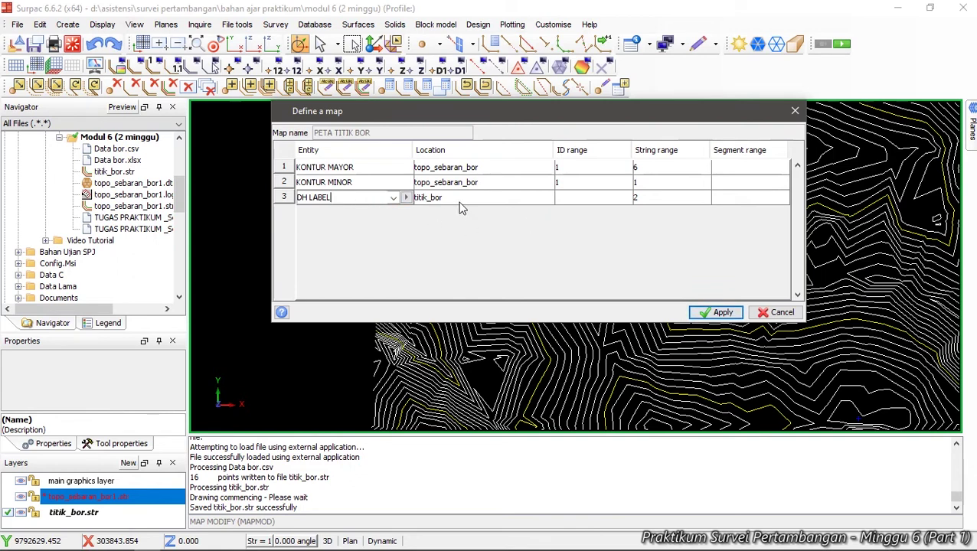
{"action": "left_click", "coordinate": [536, 197]}
{"action": "left_click", "coordinate": [548, 197]}
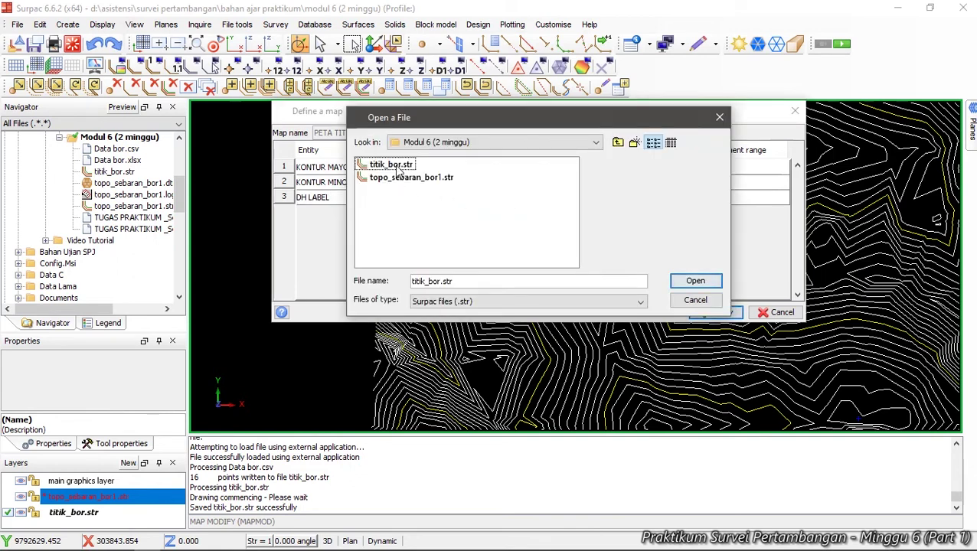
{"action": "left_click", "coordinate": [367, 165]}
{"action": "left_click", "coordinate": [693, 281]}
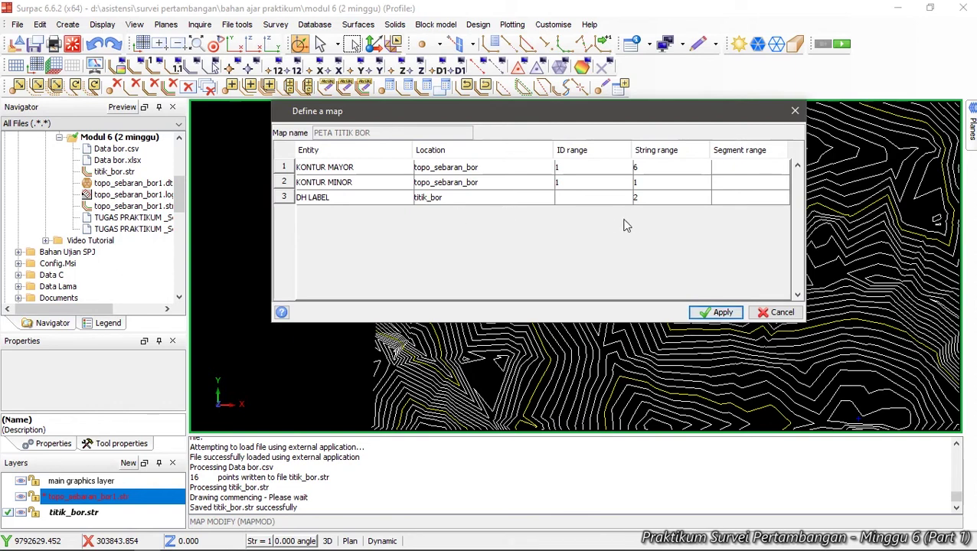
- Check the DH LABEL string range against the String column in the Data bor.csv workbook in Excel, and apply the map definition in Surpac
{"action": "left_click", "coordinate": [673, 198]}
{"action": "left_click", "coordinate": [173, 542]}
{"action": "left_click", "coordinate": [181, 212]}
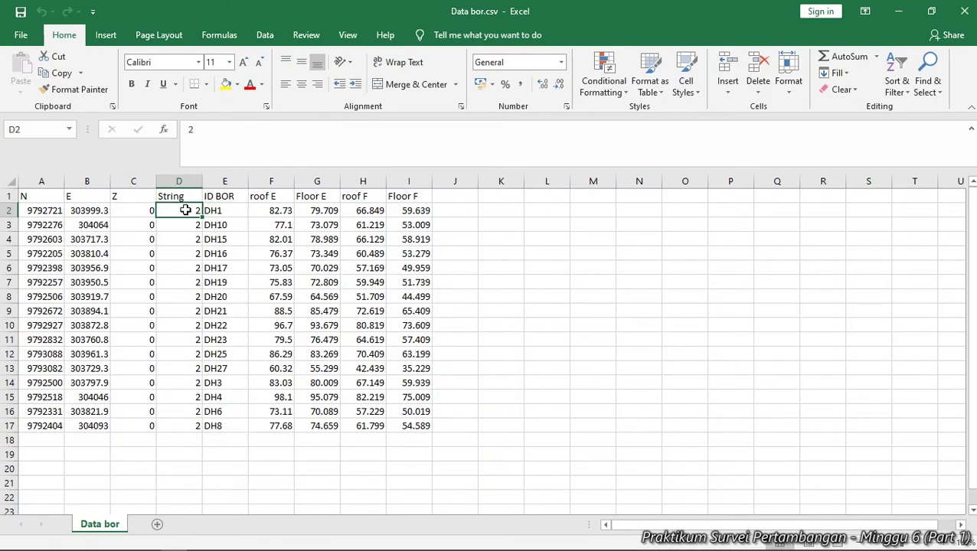
{"action": "left_click", "coordinate": [896, 12]}
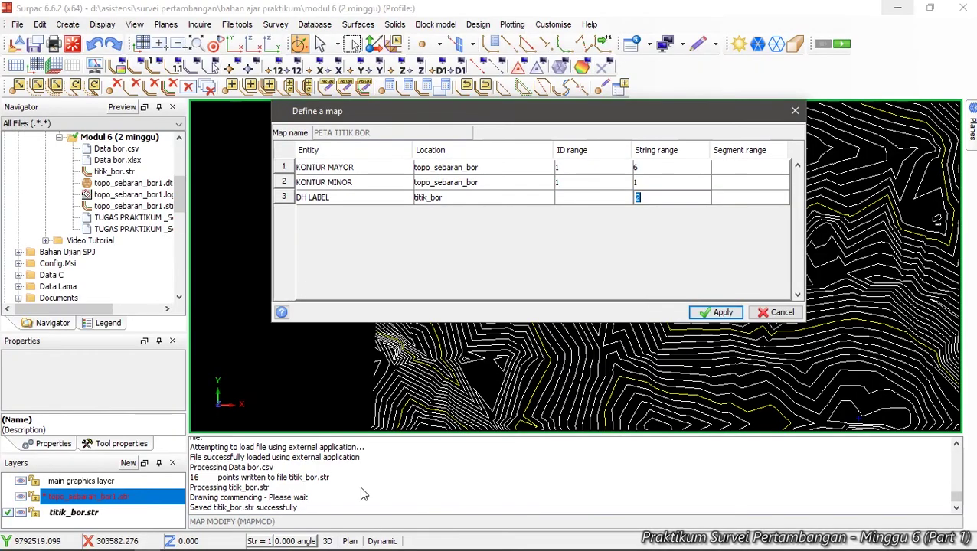
{"action": "left_click", "coordinate": [719, 314]}
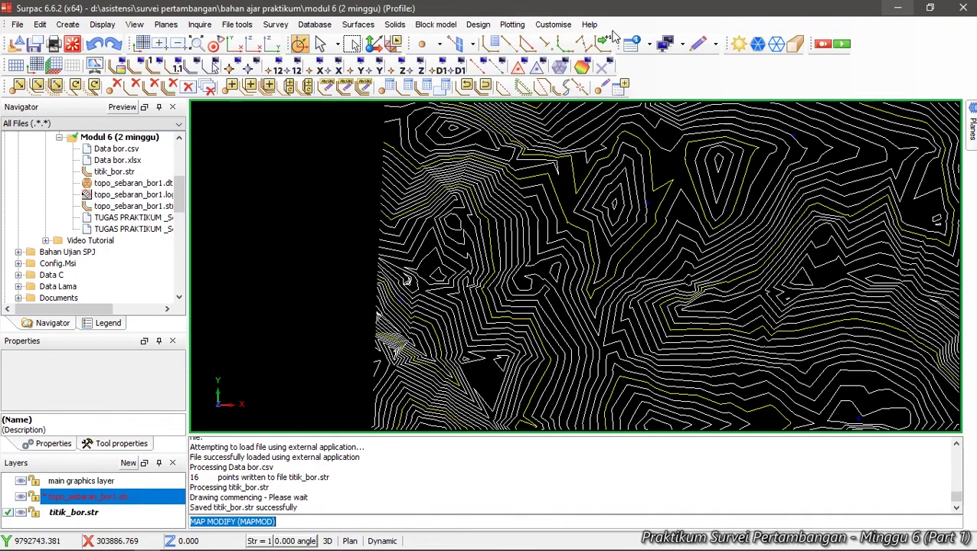
- Process the map PETA TITIK BOR to the output file peta_titik_bor with X/Y scale locked, scale 4000 and Portrait Centred orientation
{"action": "left_click", "coordinate": [512, 25]}
{"action": "mouse_move", "coordinate": [536, 88]}
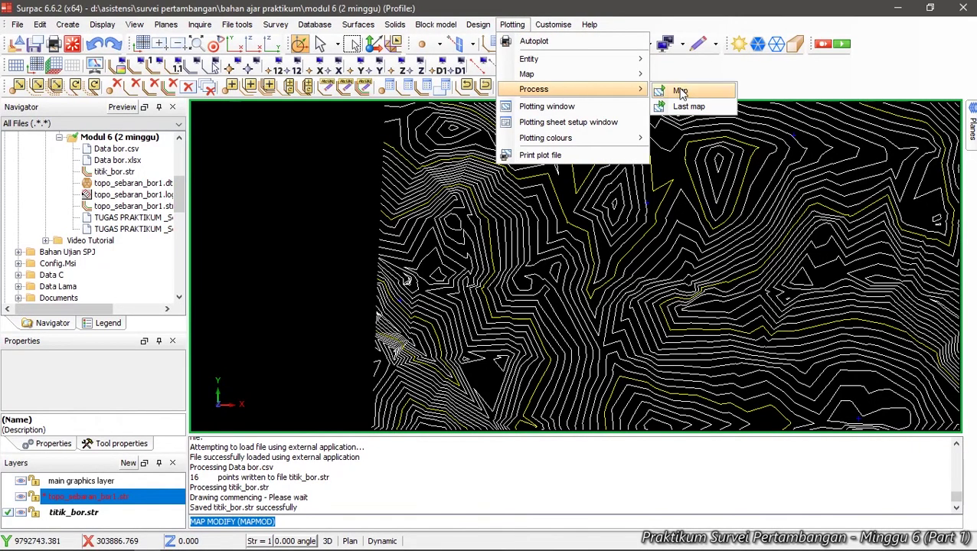
{"action": "left_click", "coordinate": [665, 92]}
{"action": "left_click", "coordinate": [567, 268]}
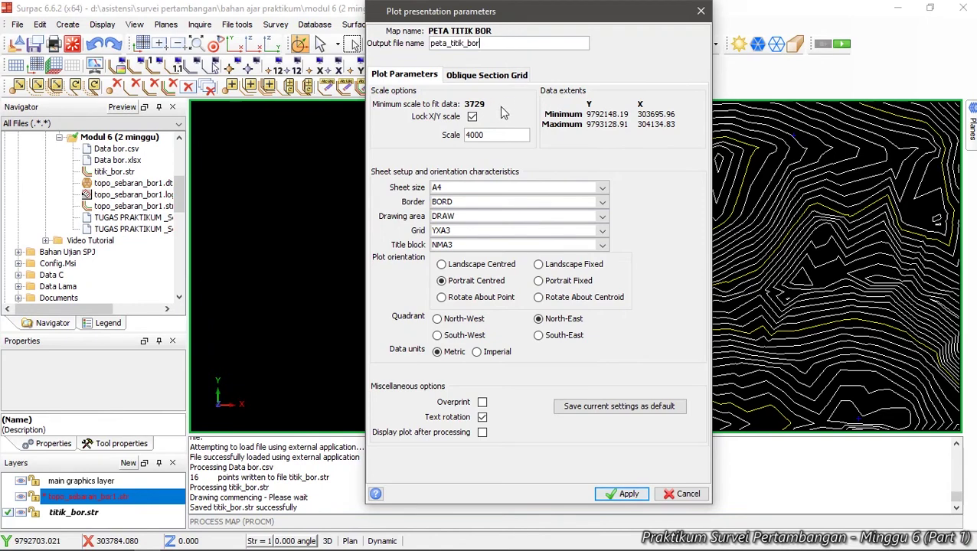
{"action": "left_click", "coordinate": [472, 116]}
{"action": "left_click", "coordinate": [472, 117]}
{"action": "left_click", "coordinate": [471, 116]}
{"action": "left_click", "coordinate": [471, 116]}
{"action": "left_click", "coordinate": [522, 136]}
{"action": "left_click", "coordinate": [475, 283]}
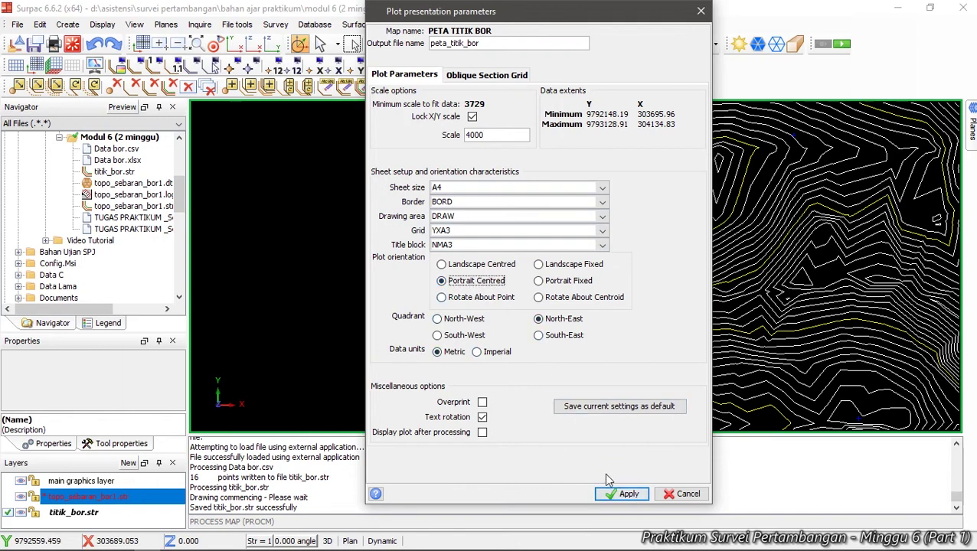
{"action": "left_click", "coordinate": [622, 494]}
- Enter Peta Titik Bor as the first title block line and apply the title block
{"action": "left_click_drag", "start_coordinate": [571, 204], "coordinate": [463, 144]}
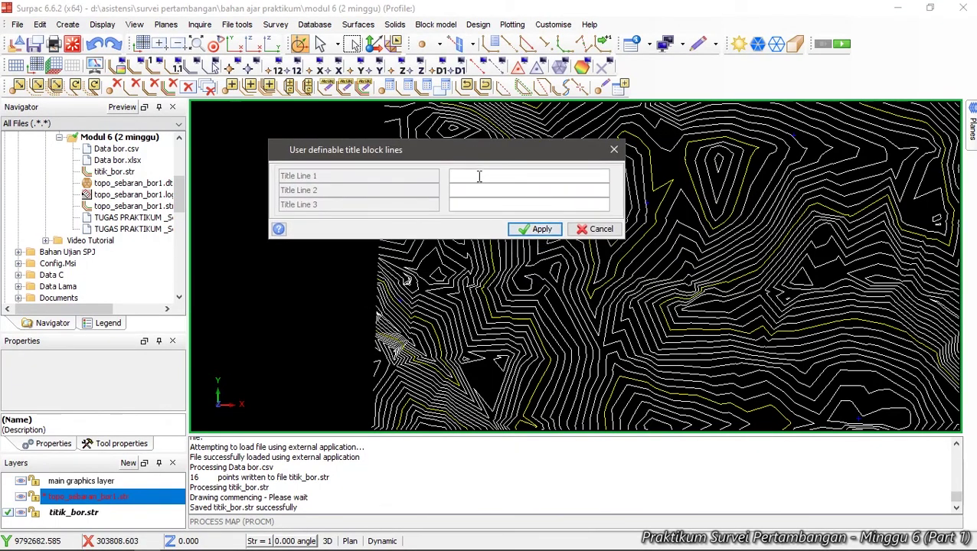
{"action": "type", "text": "Peta Titik Bor"}
{"action": "left_click", "coordinate": [535, 230]}
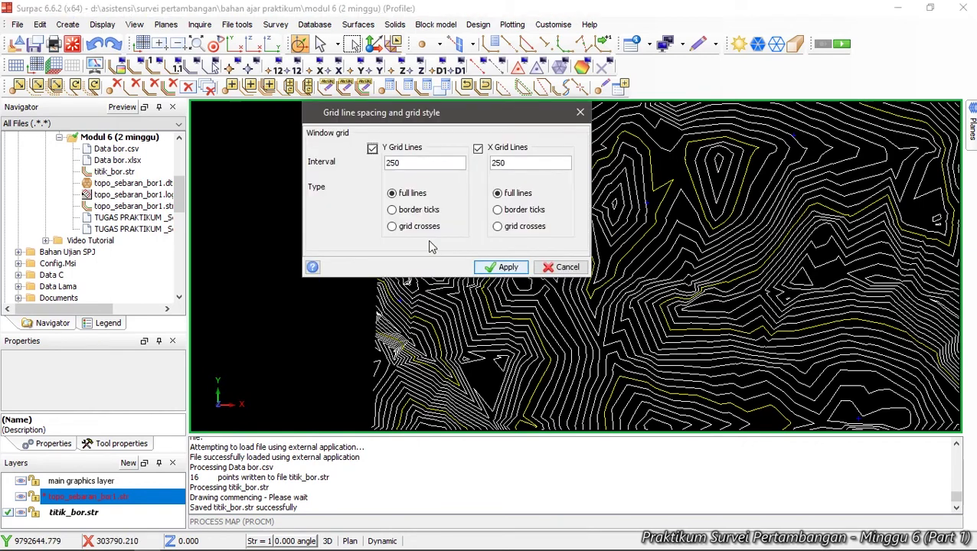
- Set both the Y and X grid lines to grid crosses and apply the grid style to generate the plot
{"action": "left_click", "coordinate": [415, 210]}
{"action": "left_click", "coordinate": [421, 226]}
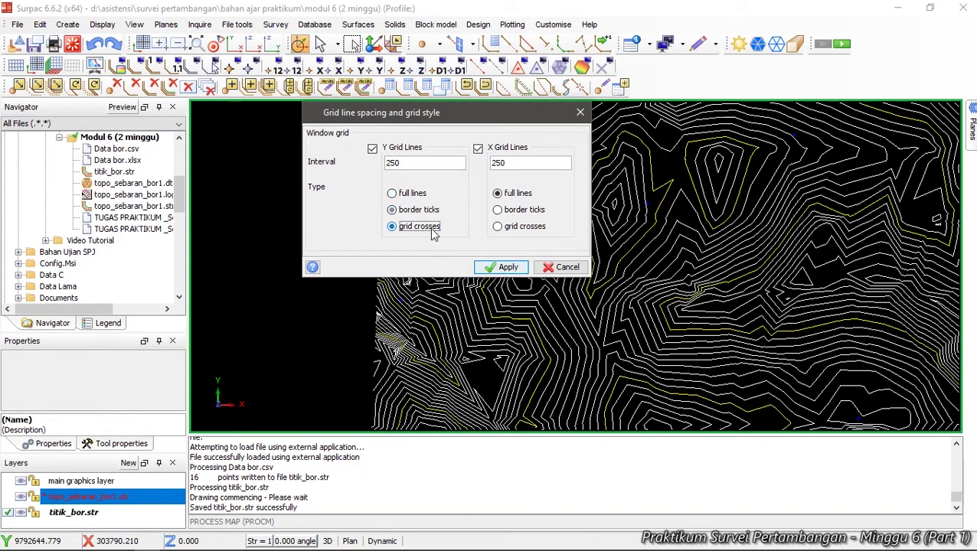
{"action": "left_click", "coordinate": [498, 226]}
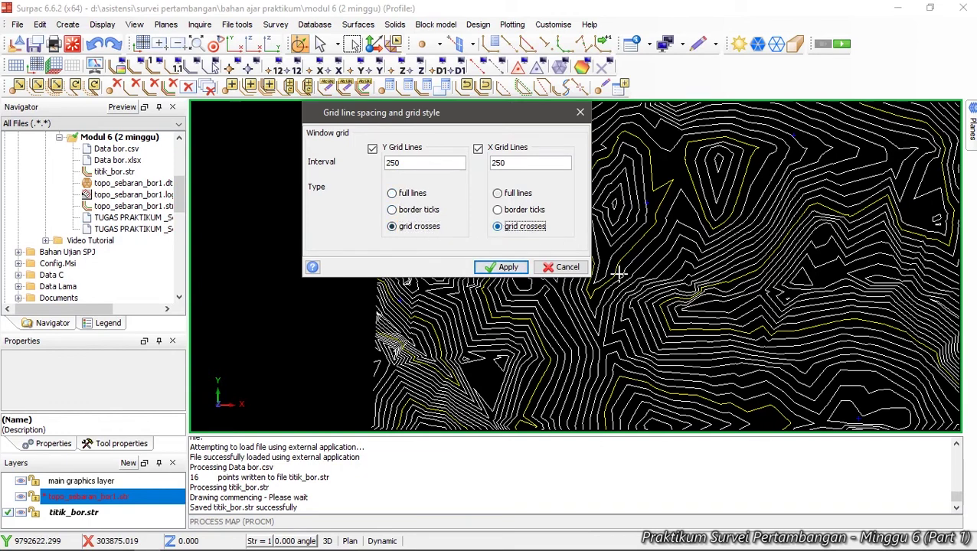
{"action": "left_click", "coordinate": [507, 266]}
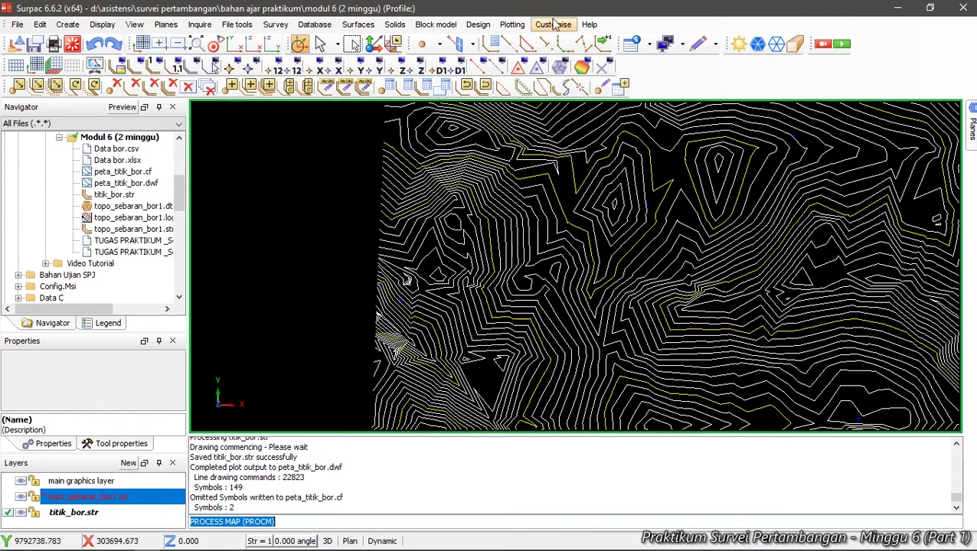
- Open the plotting window and load the plot file peta_titik_bor.dwf
{"action": "left_click", "coordinate": [512, 24]}
{"action": "mouse_move", "coordinate": [546, 95]}
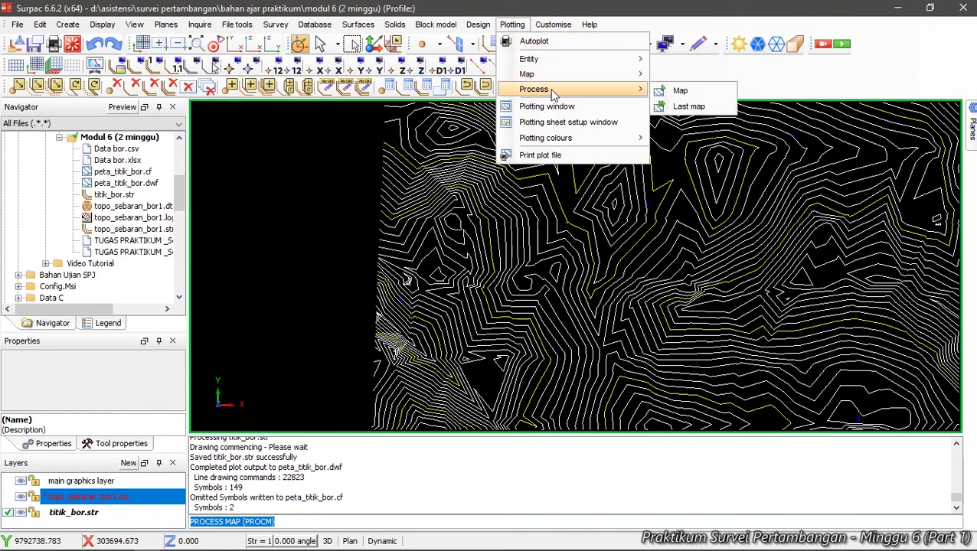
{"action": "left_click", "coordinate": [556, 108]}
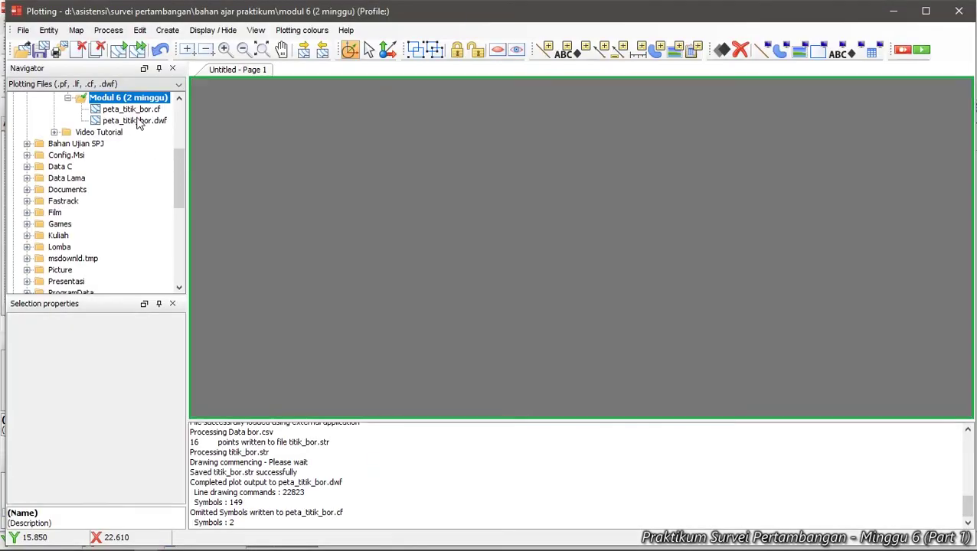
{"action": "left_click_drag", "start_coordinate": [134, 120], "coordinate": [433, 140]}
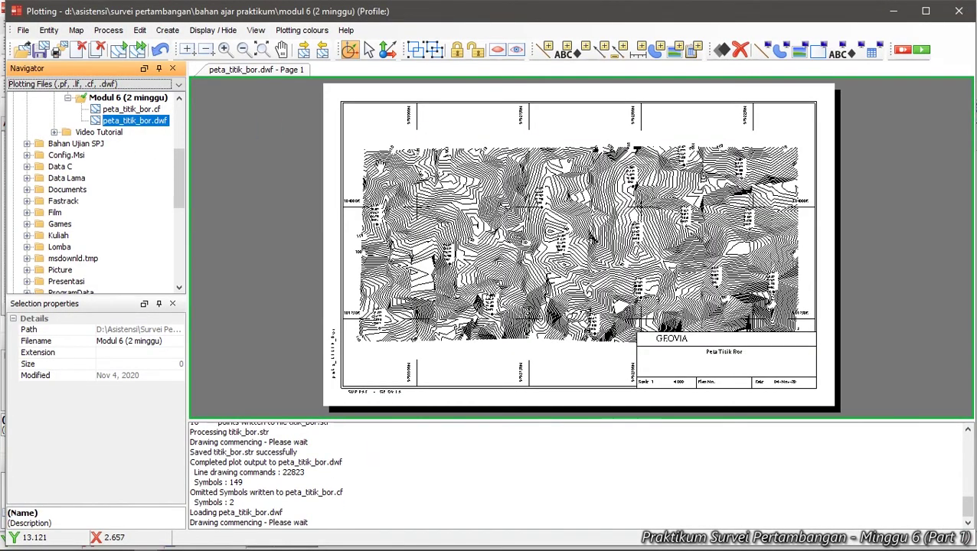
- Examine the DH21 drill hole symbol, its label and the stacked elevation values on the plotted map
{"action": "scroll", "coordinate": [553, 261], "scroll_direction": "up", "scroll_amount": 3}
{"action": "scroll", "coordinate": [574, 257], "scroll_direction": "up", "scroll_amount": 6}
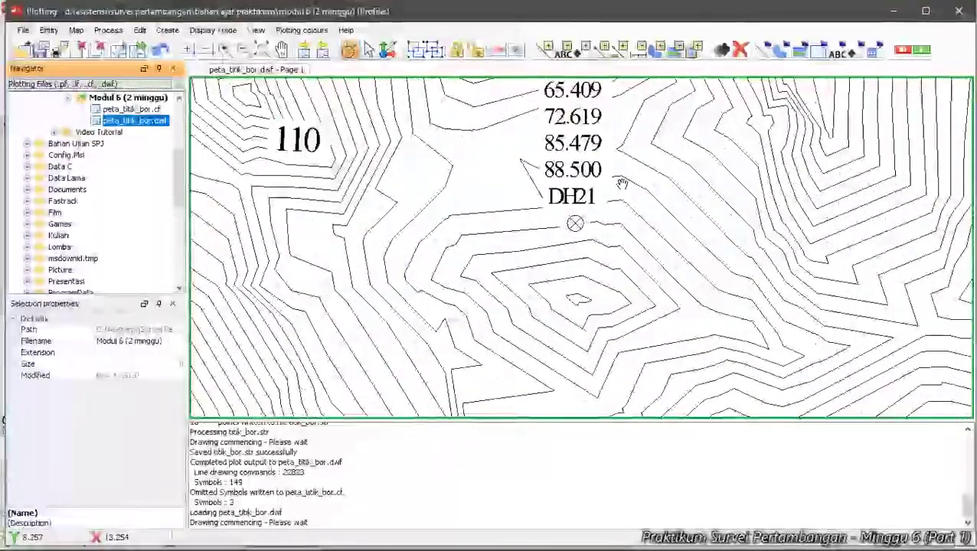
{"action": "left_click_drag", "start_coordinate": [619, 183], "coordinate": [592, 335]}
{"action": "scroll", "coordinate": [592, 332], "scroll_direction": "down", "scroll_amount": 1}
{"action": "scroll", "coordinate": [590, 329], "scroll_direction": "down", "scroll_amount": 1}
{"action": "scroll", "coordinate": [582, 326], "scroll_direction": "up", "scroll_amount": 2}
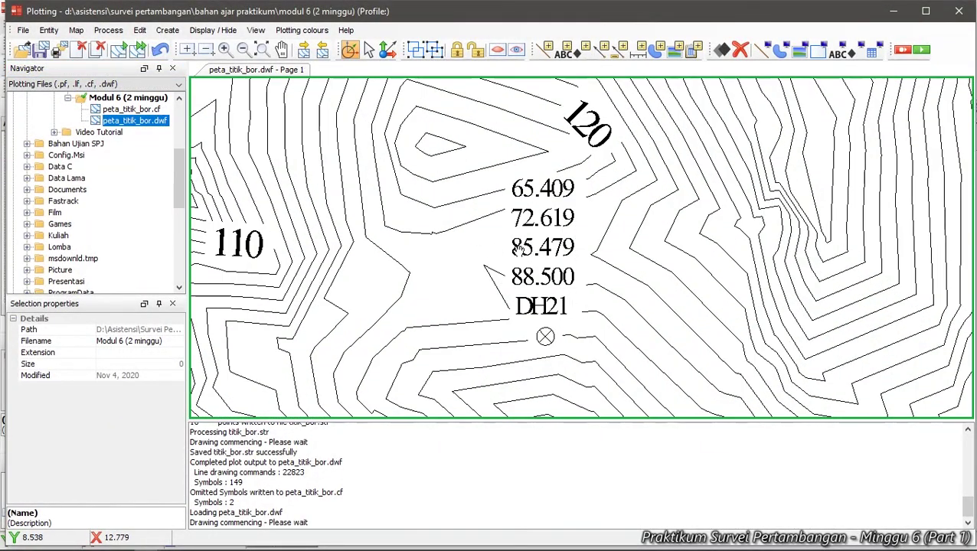
{"action": "scroll", "coordinate": [528, 250], "scroll_direction": "down", "scroll_amount": 2}
{"action": "scroll", "coordinate": [553, 257], "scroll_direction": "up", "scroll_amount": 2}
{"action": "scroll", "coordinate": [582, 284], "scroll_direction": "up", "scroll_amount": 1}
{"action": "scroll", "coordinate": [610, 303], "scroll_direction": "up", "scroll_amount": 1}
{"action": "left_click_drag", "start_coordinate": [549, 328], "coordinate": [510, 336]}
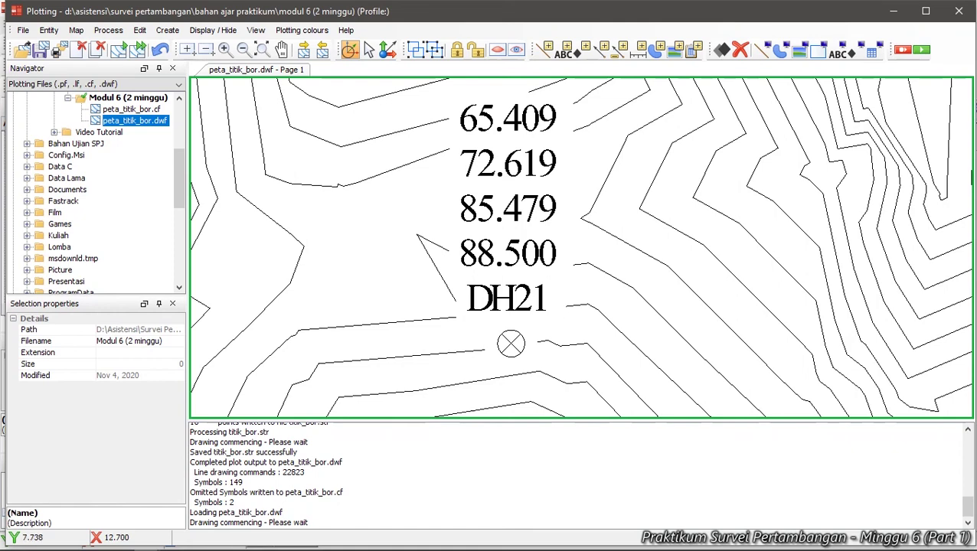
- Compare the DH21 label values with the roof and floor columns of Data bor.csv in Excel, and review the overall plot in Surpac
{"action": "left_click", "coordinate": [173, 539]}
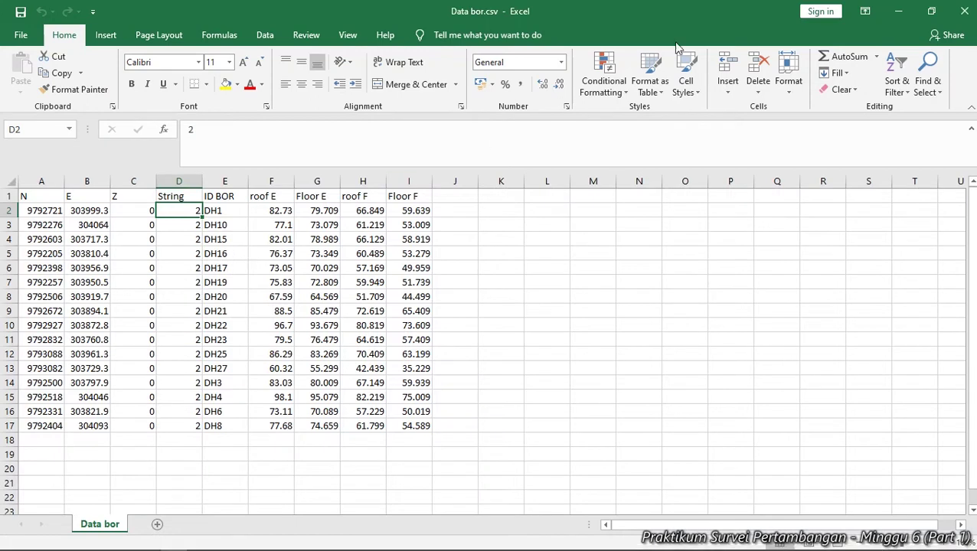
{"action": "left_click", "coordinate": [898, 10]}
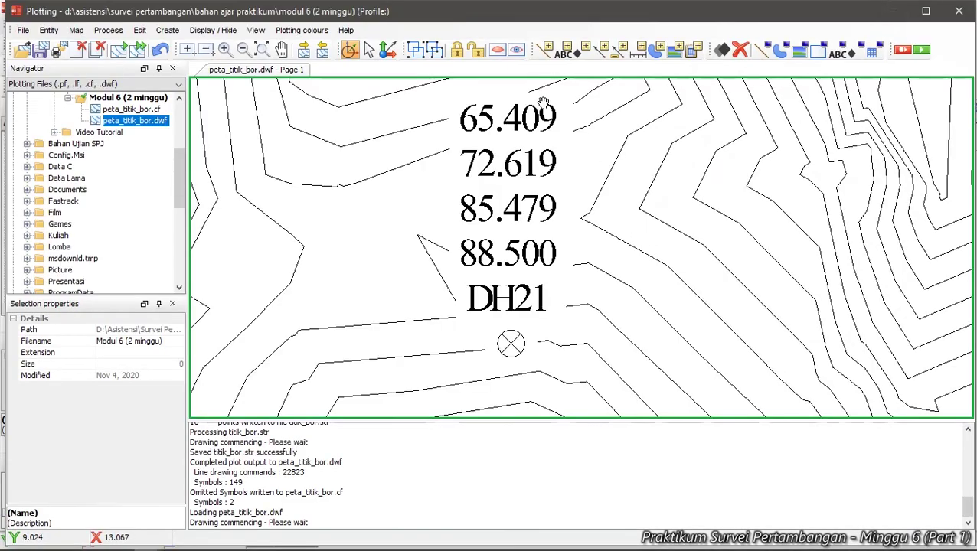
{"action": "scroll", "coordinate": [571, 327], "scroll_direction": "down", "scroll_amount": 5}
{"action": "scroll", "coordinate": [789, 323], "scroll_direction": "up", "scroll_amount": 2}
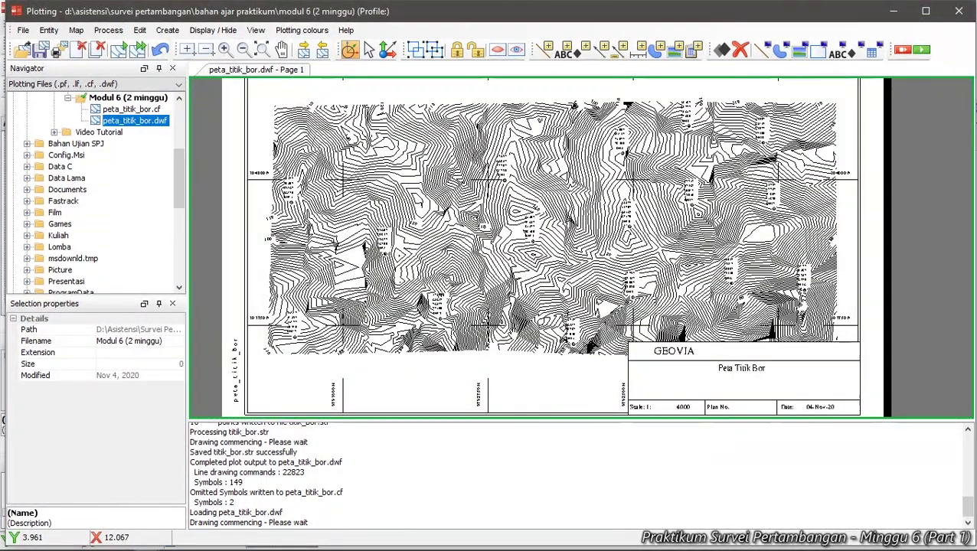
{"action": "scroll", "coordinate": [540, 327], "scroll_direction": "up", "scroll_amount": 2}
{"action": "scroll", "coordinate": [446, 308], "scroll_direction": "up", "scroll_amount": 4}
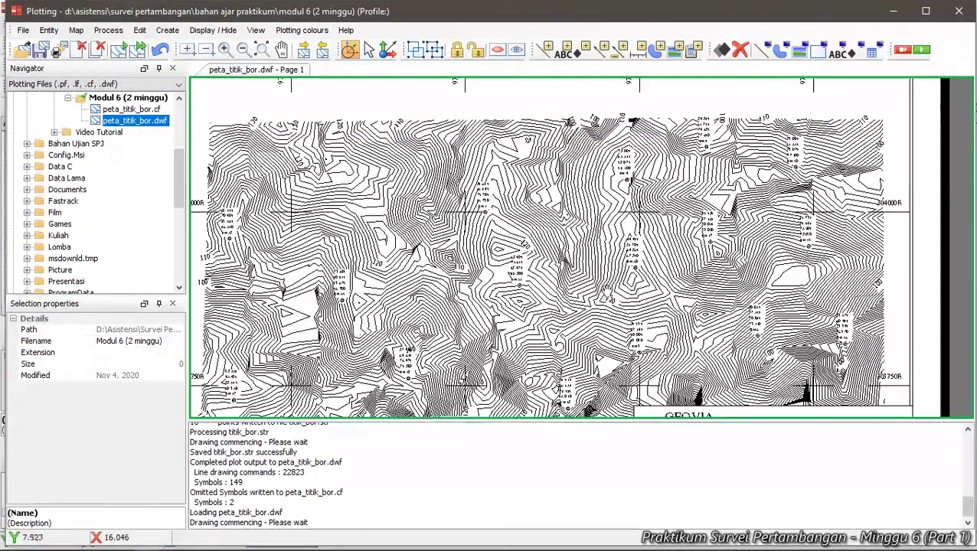